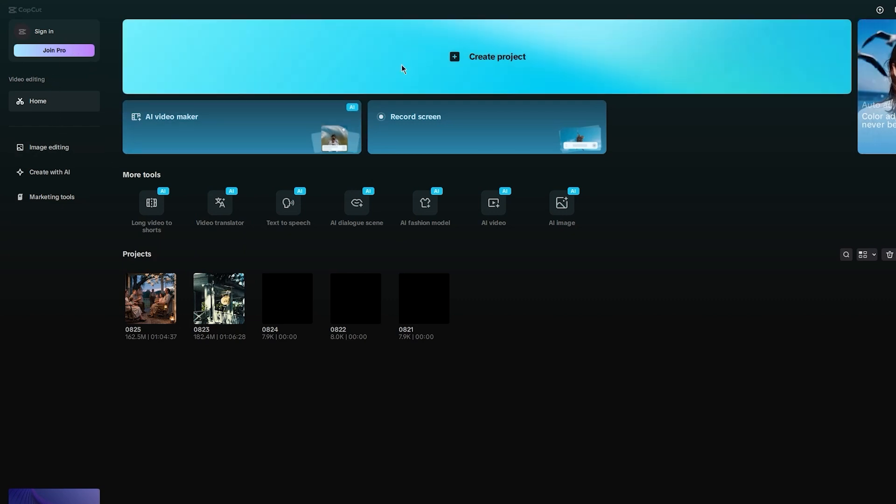
# Step: Create a new project and exit the introductory walkthrough
pyautogui.click(401, 68)
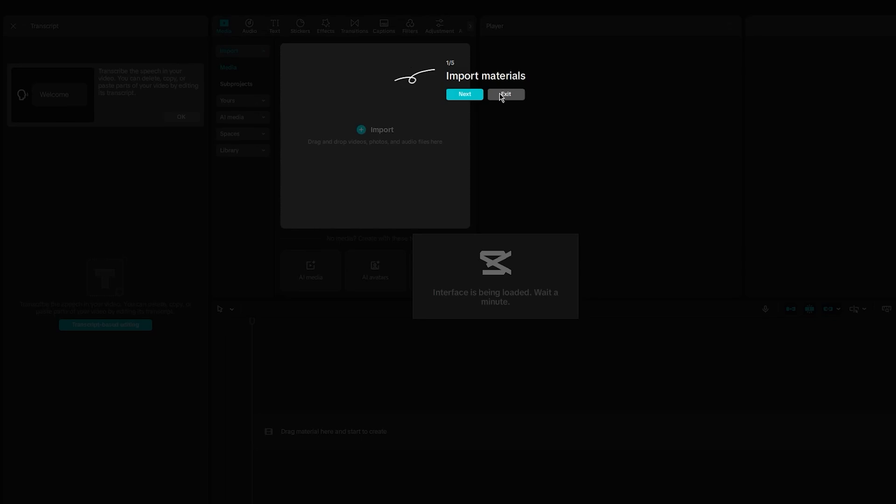
pyautogui.click(508, 94)
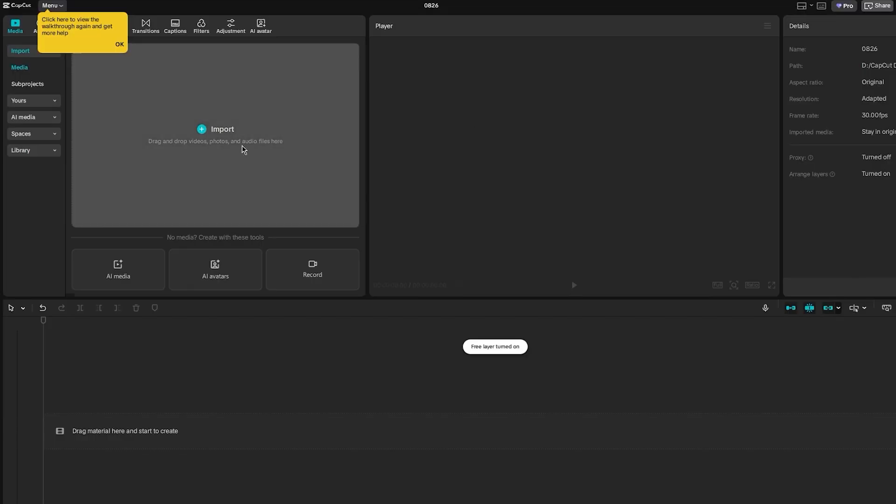
# Step: Import the orange ink video clip from the Downloads folder into the project media
pyautogui.click(212, 130)
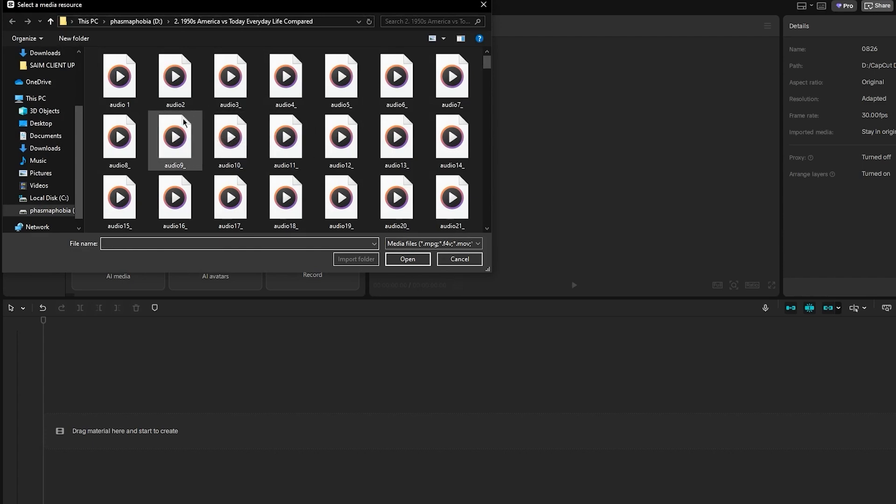
pyautogui.scroll(-5, 365, 157)
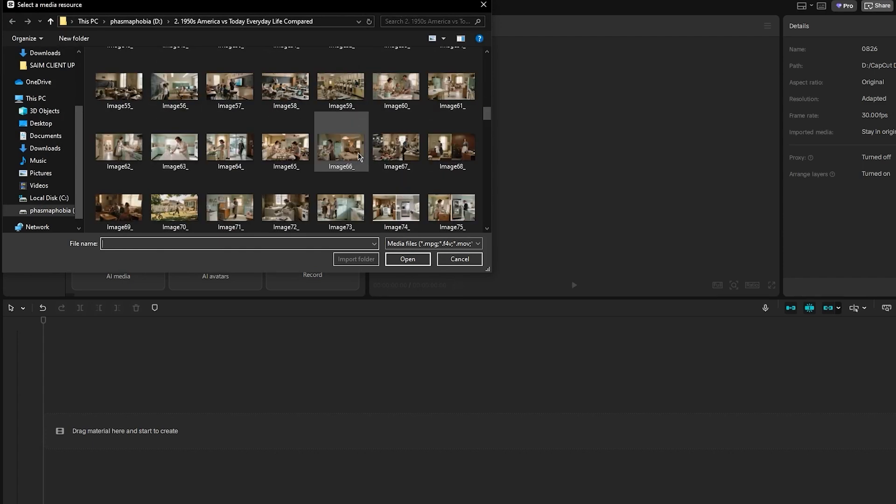
pyautogui.scroll(5, 365, 157)
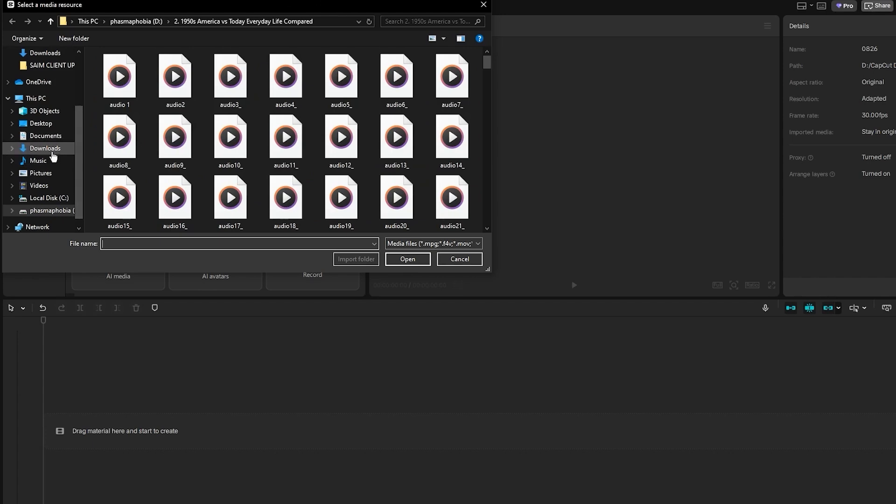
pyautogui.click(46, 148)
pyautogui.scroll(-2, 281, 152)
pyautogui.scroll(-10, 281, 154)
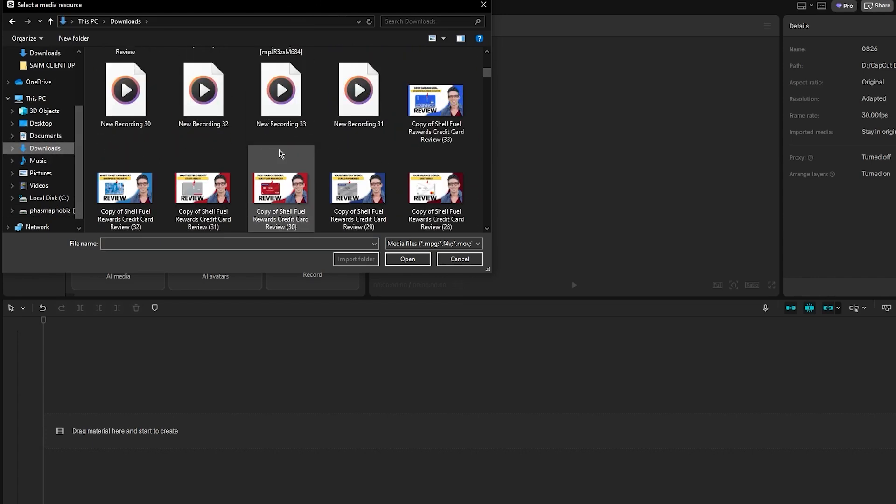
pyautogui.scroll(5, 281, 154)
pyautogui.scroll(2, 281, 153)
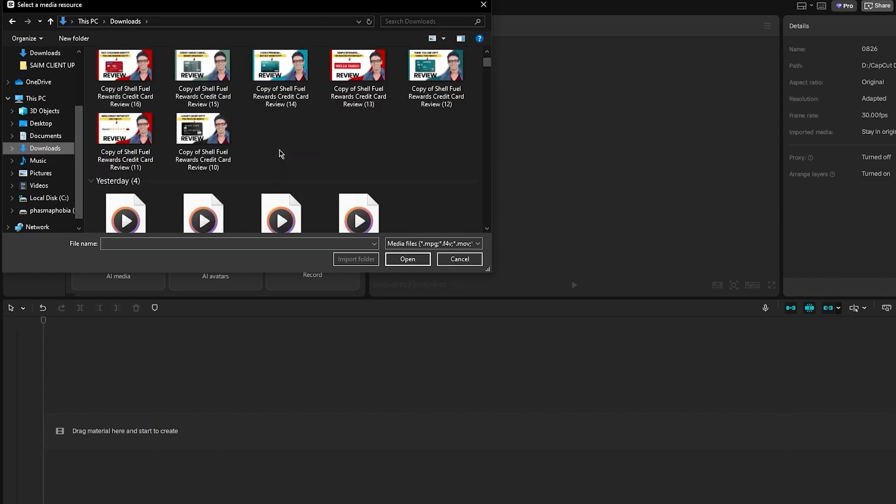
pyautogui.scroll(-6, 280, 153)
pyautogui.scroll(2, 280, 151)
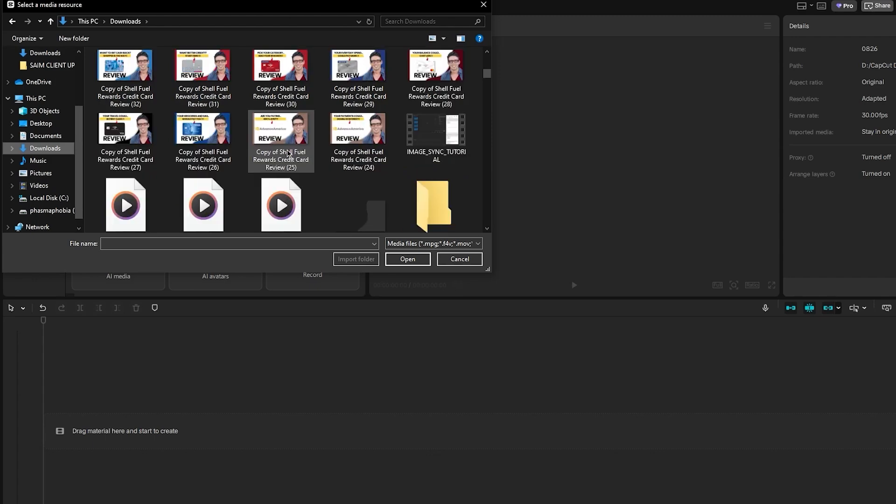
pyautogui.scroll(-8, 325, 155)
pyautogui.scroll(-2, 325, 155)
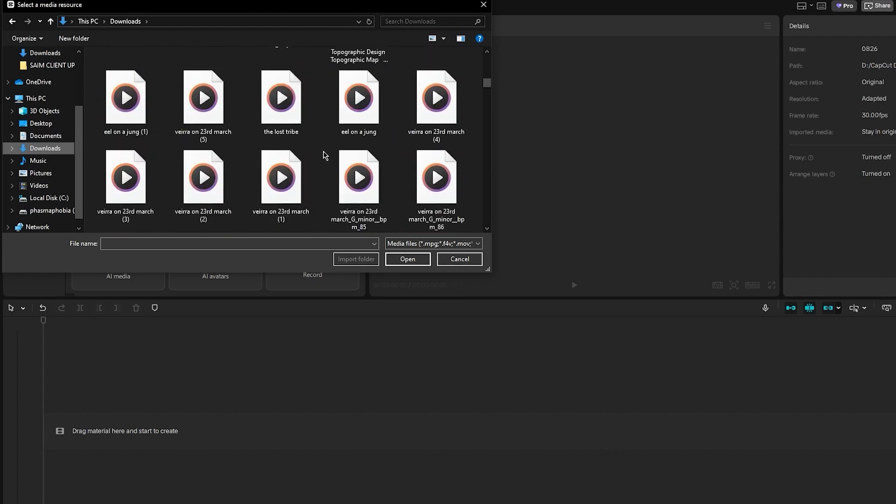
pyautogui.scroll(2, 325, 155)
pyautogui.click(299, 115)
pyautogui.doubleClick(299, 116)
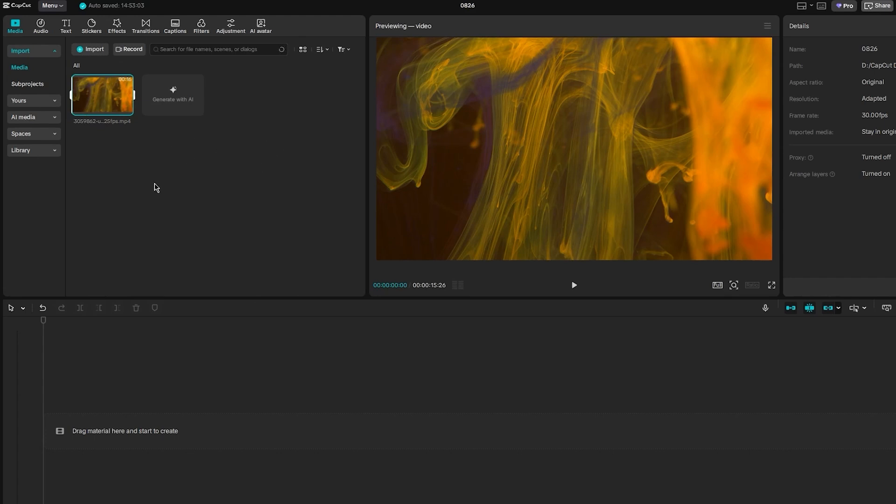
# Step: Add the imported clip to the timeline
pyautogui.moveTo(103, 106)
pyautogui.moveTo(103, 106); pyautogui.dragTo(92, 412)
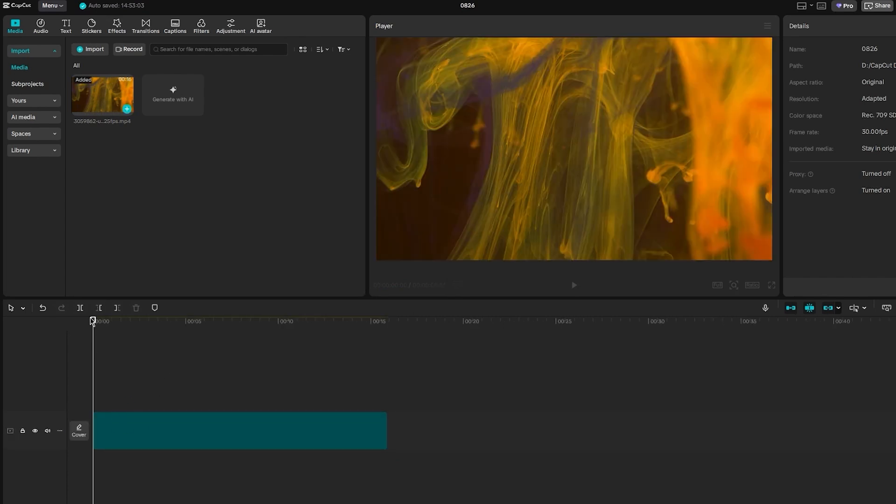
# Step: Trim the clip's end so it lasts about 13 seconds
pyautogui.moveTo(93, 322); pyautogui.dragTo(110, 340)
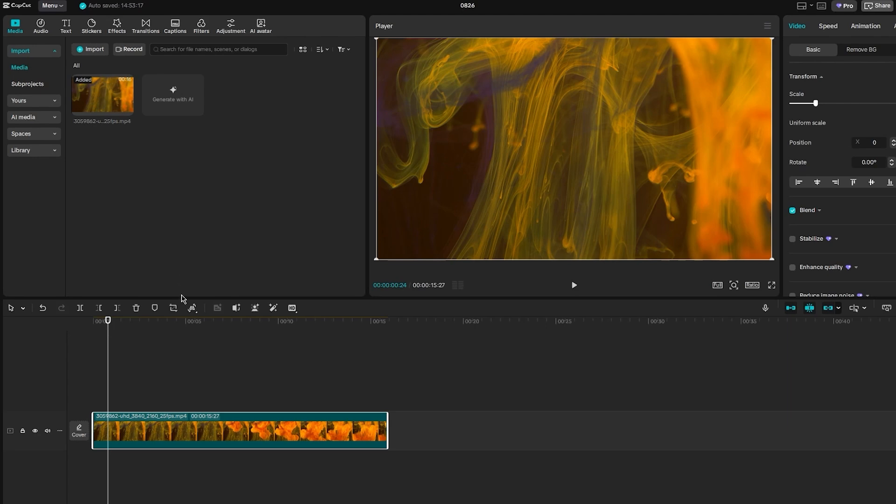
pyautogui.click(122, 327)
pyautogui.moveTo(122, 328); pyautogui.dragTo(166, 327)
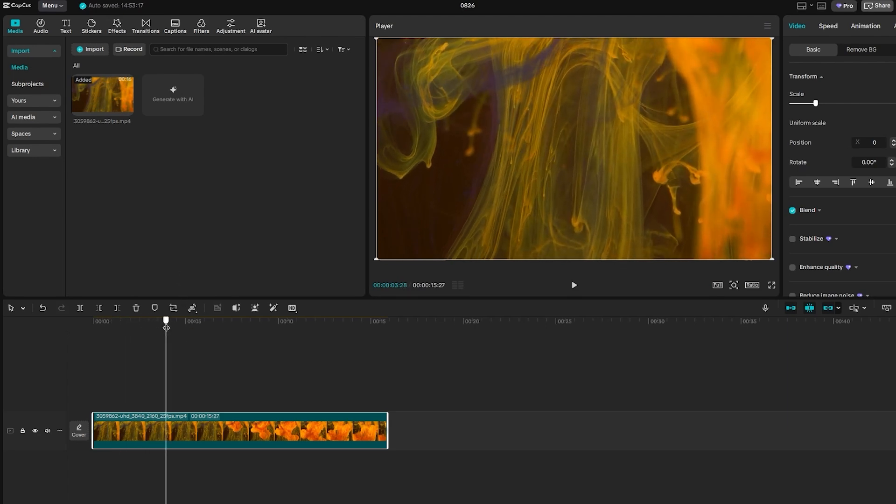
pyautogui.moveTo(167, 328); pyautogui.dragTo(155, 328)
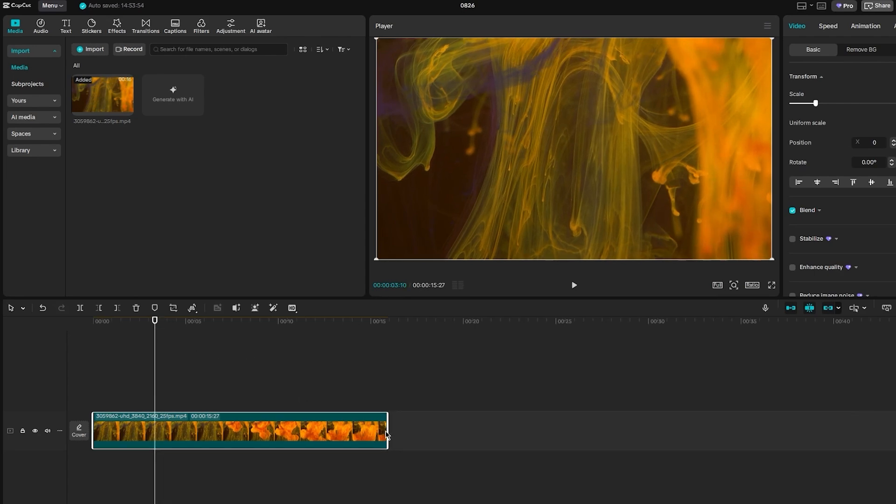
pyautogui.moveTo(388, 431); pyautogui.dragTo(333, 433)
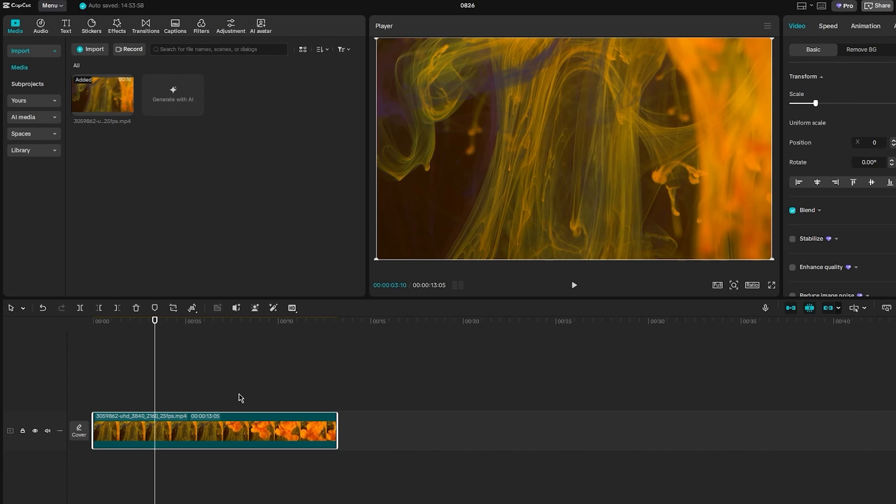
# Step: Split the clip at about 3 seconds and delete the opening segment
pyautogui.click(192, 309)
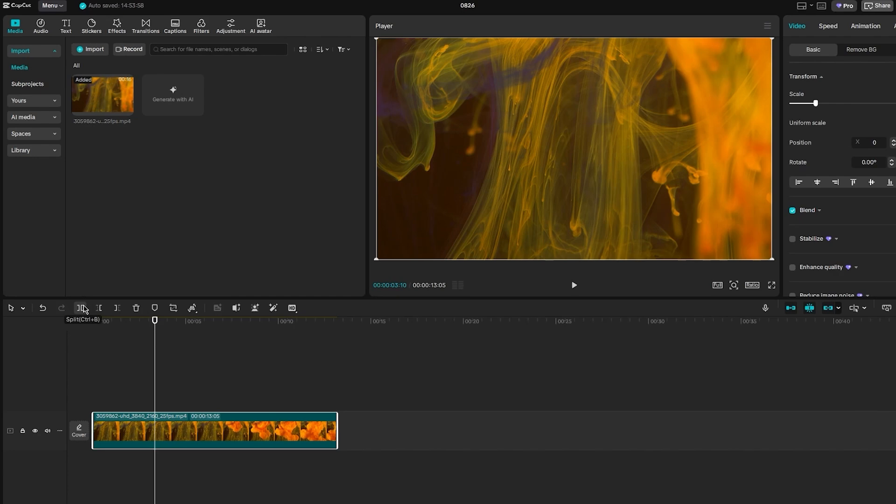
pyautogui.click(83, 308)
pyautogui.click(181, 435)
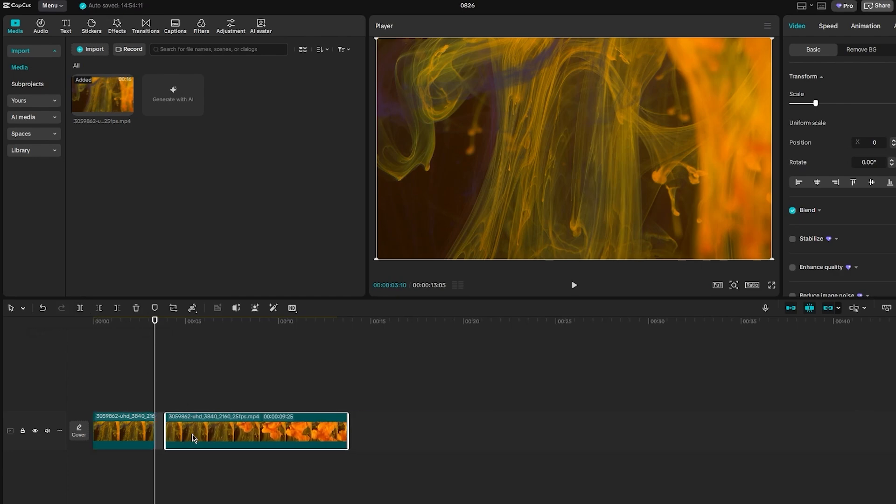
pyautogui.moveTo(180, 434); pyautogui.dragTo(188, 435)
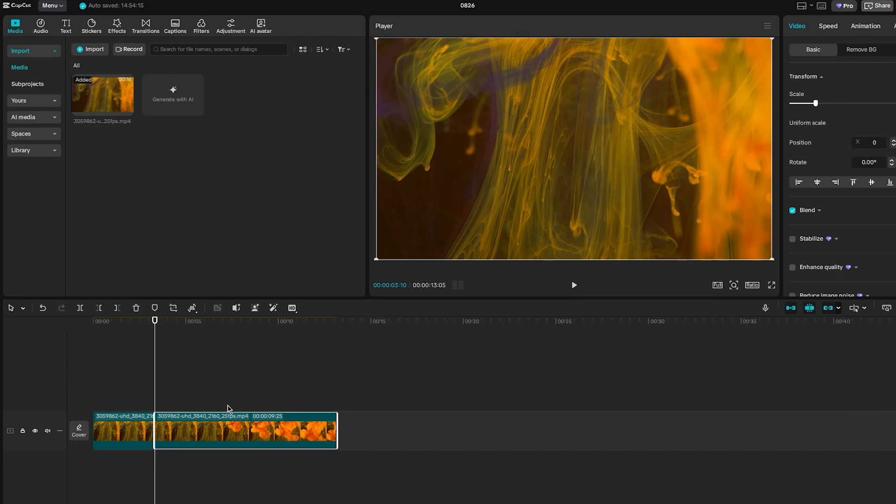
pyautogui.click(111, 444)
pyautogui.press('Delete')
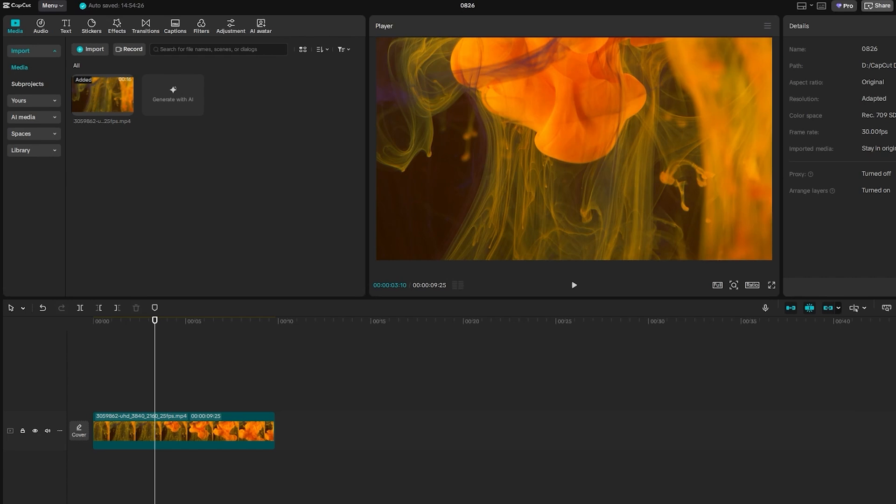
# Step: Split the remaining clip at roughly 3, 5 and 7 seconds into four segments
pyautogui.moveTo(170, 438)
pyautogui.mouseDown()
pyautogui.moveTo(219, 437)
pyautogui.moveTo(170, 437)
pyautogui.mouseUp()
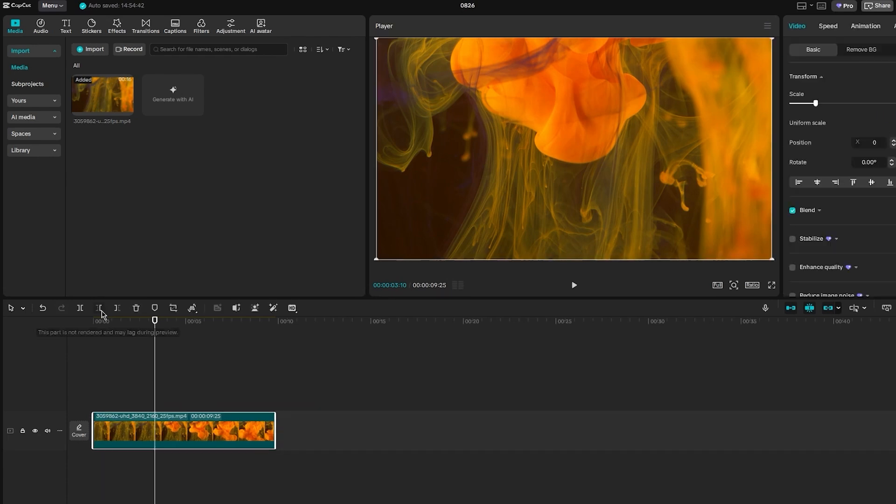
pyautogui.click(82, 309)
pyautogui.click(182, 322)
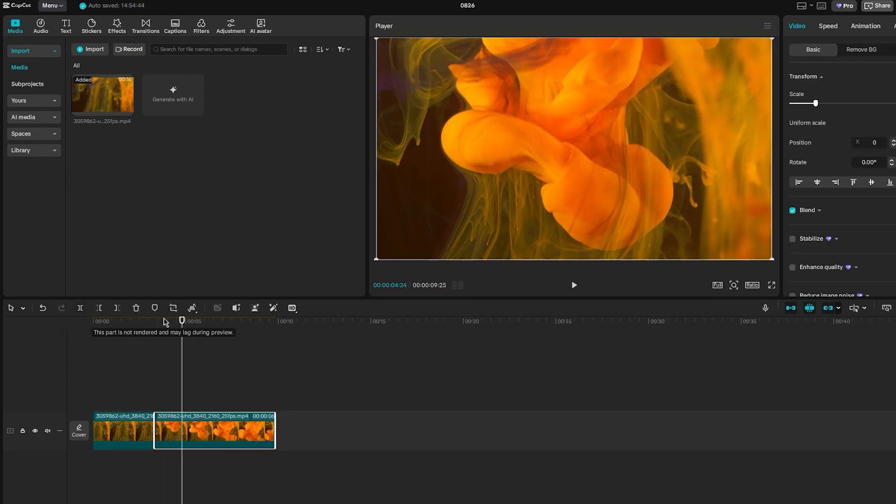
pyautogui.click(80, 308)
pyautogui.moveTo(201, 321); pyautogui.dragTo(228, 321)
pyautogui.click(81, 308)
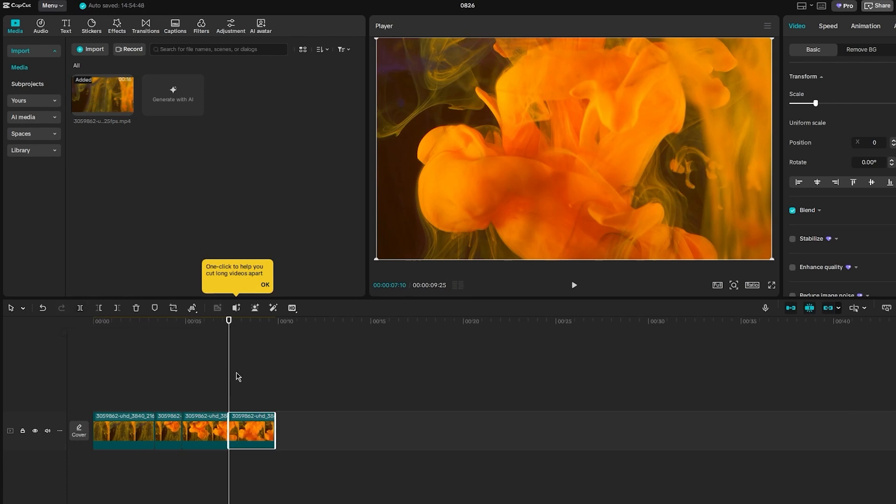
# Step: Move the last segment to the beginning of the timeline
pyautogui.moveTo(252, 432); pyautogui.dragTo(109, 438)
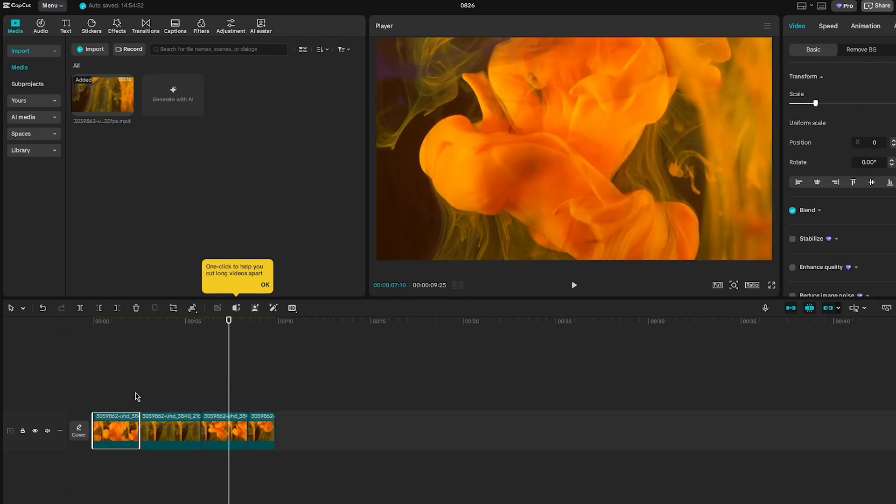
pyautogui.moveTo(122, 326); pyautogui.dragTo(134, 343)
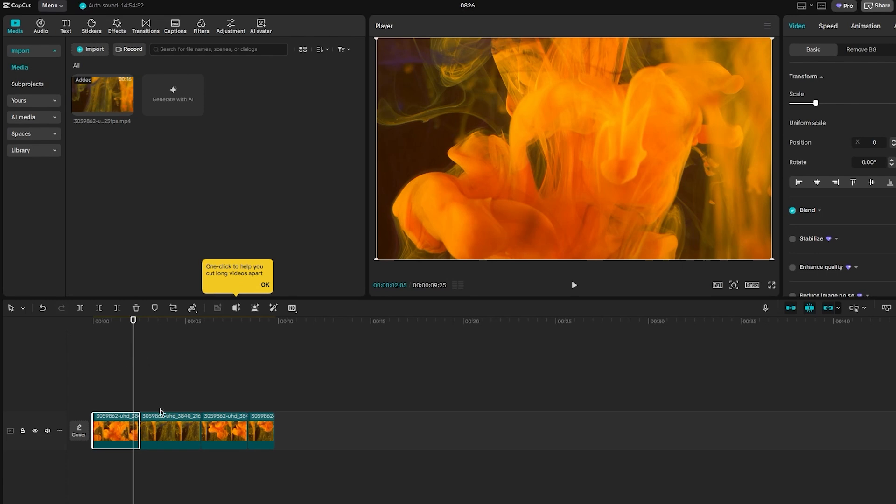
pyautogui.click(208, 395)
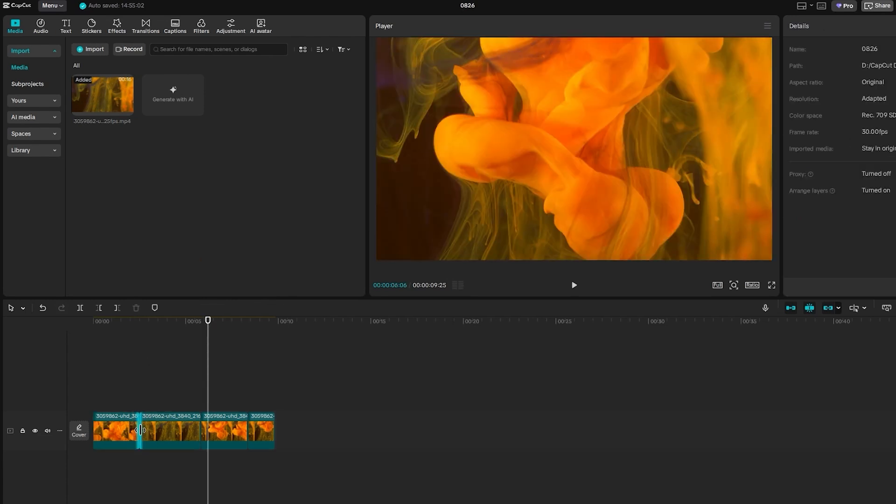
pyautogui.click(141, 430)
pyautogui.click(140, 431)
pyautogui.click(140, 431)
pyautogui.rightClick(139, 430)
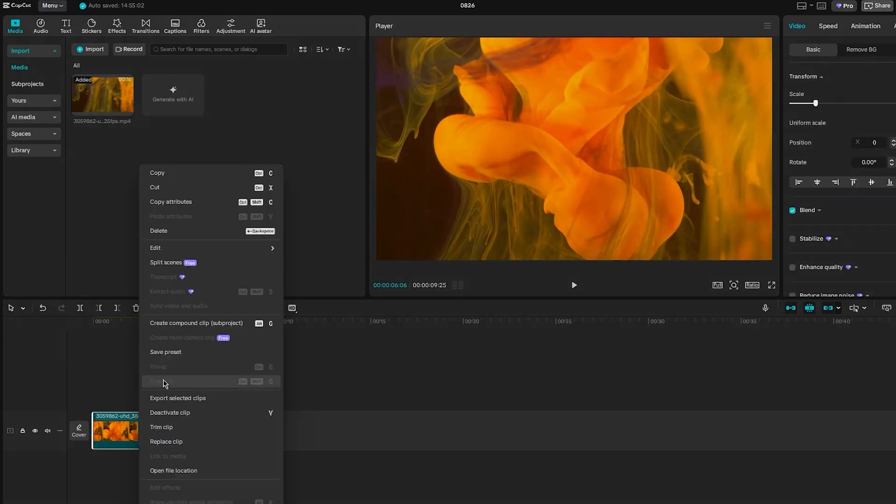
pyautogui.click(103, 377)
pyautogui.click(139, 429)
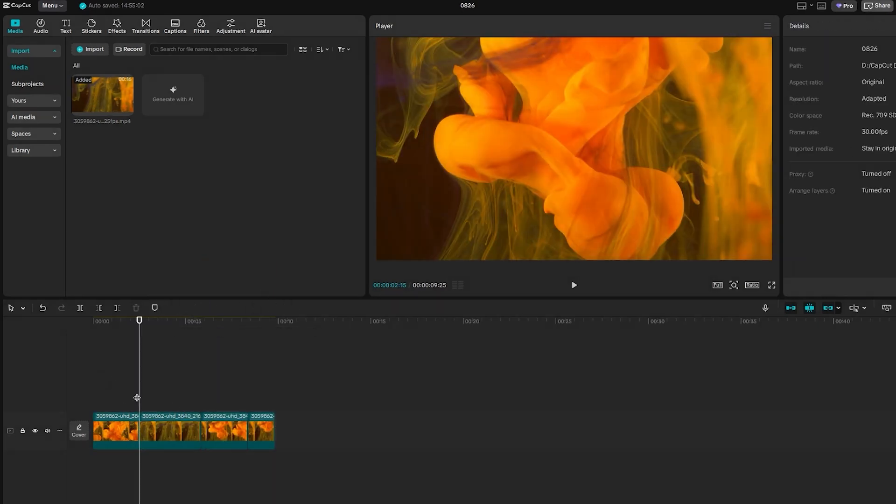
pyautogui.moveTo(138, 429)
pyautogui.mouseDown()
pyautogui.moveTo(166, 429)
pyautogui.moveTo(136, 431)
pyautogui.mouseUp()
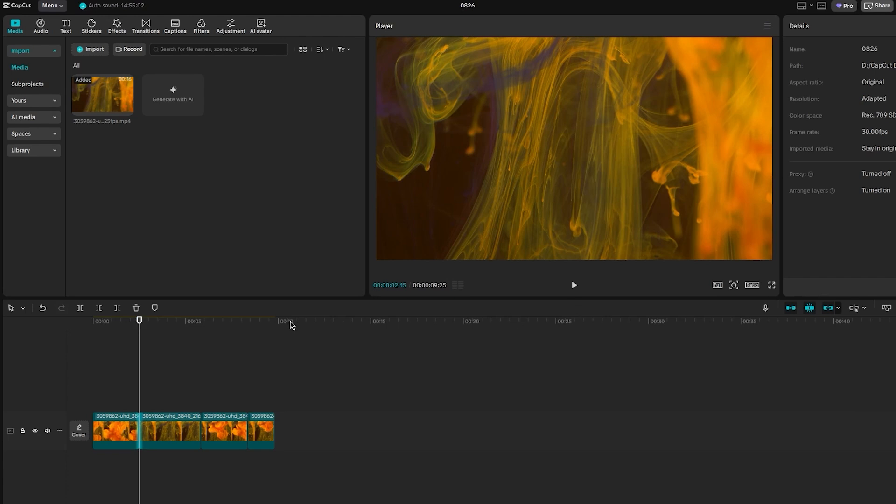
# Step: Apply the Right transition from the Basic transitions between the first two segments
pyautogui.click(141, 32)
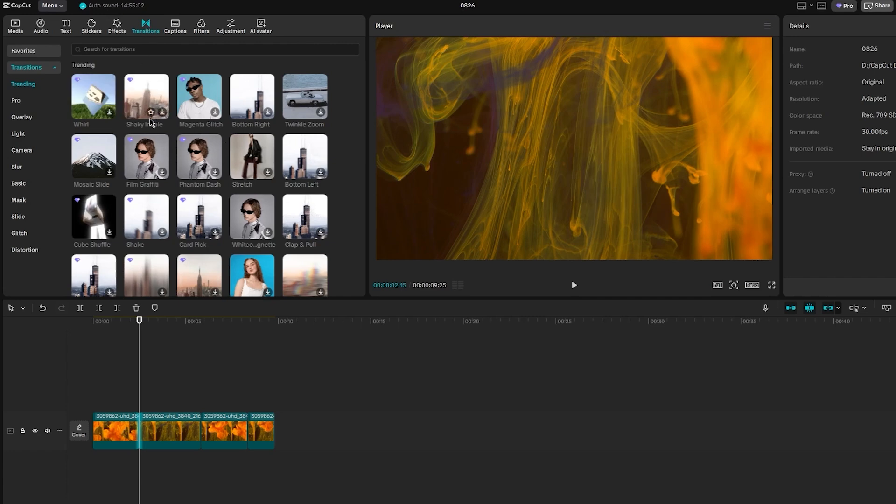
pyautogui.scroll(-1, 150, 122)
pyautogui.scroll(-1, 148, 128)
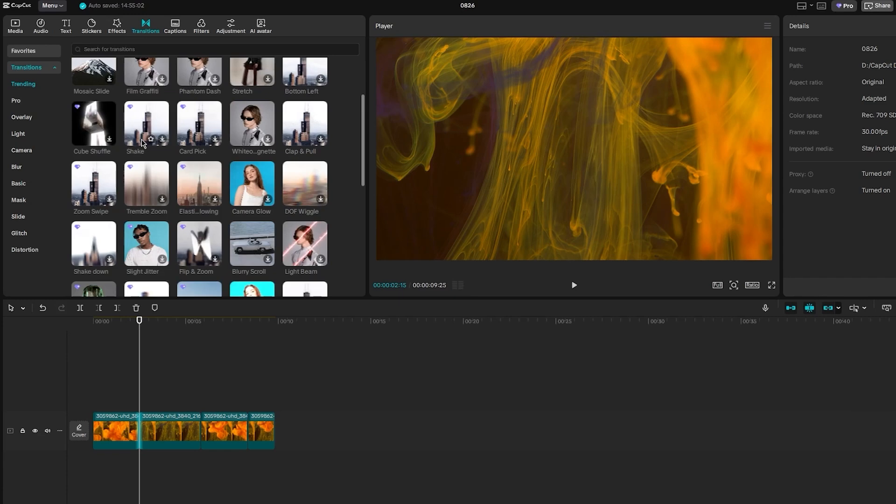
pyautogui.scroll(1, 142, 145)
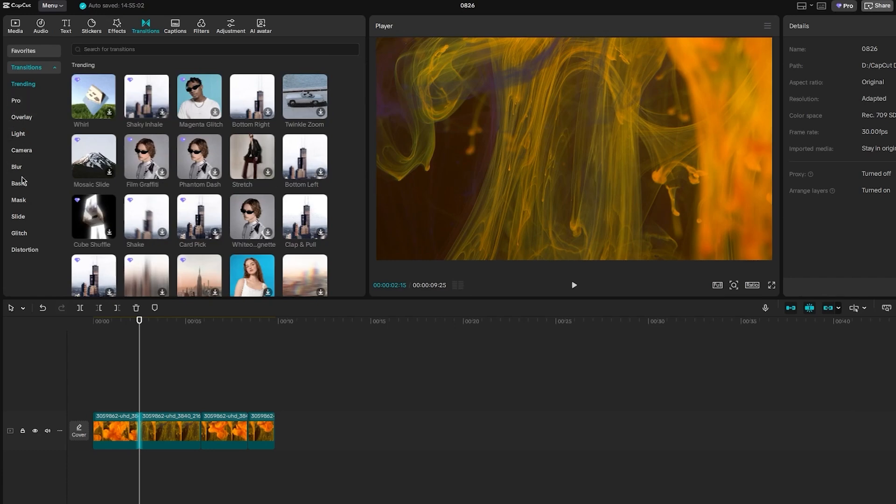
pyautogui.click(23, 185)
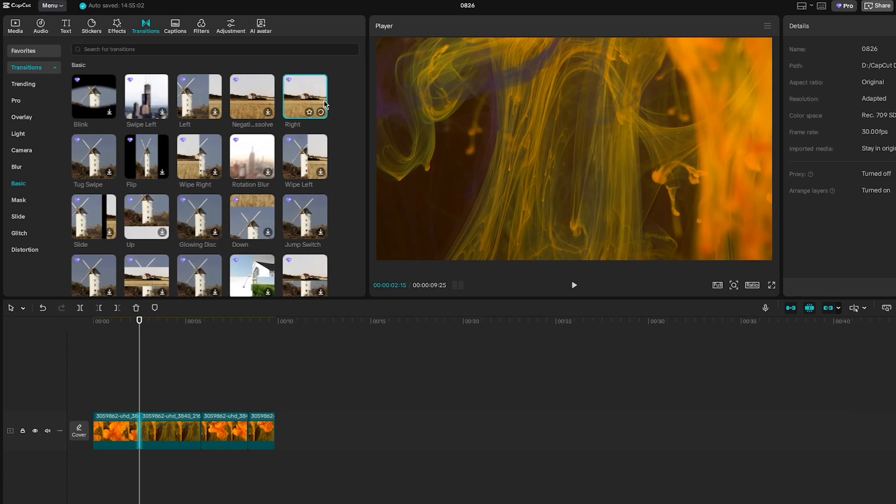
pyautogui.click(310, 100)
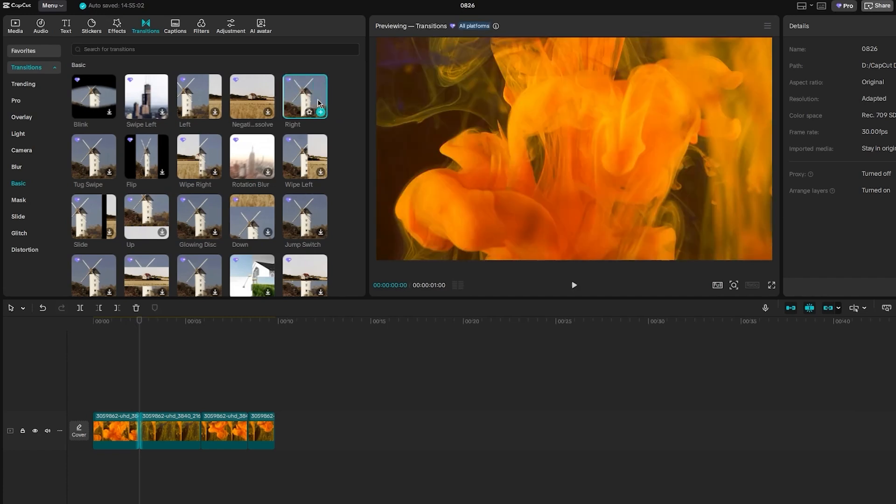
pyautogui.moveTo(306, 101); pyautogui.dragTo(139, 429)
# Step: Play back the transition from the start of the timeline
pyautogui.moveTo(139, 321); pyautogui.dragTo(113, 326)
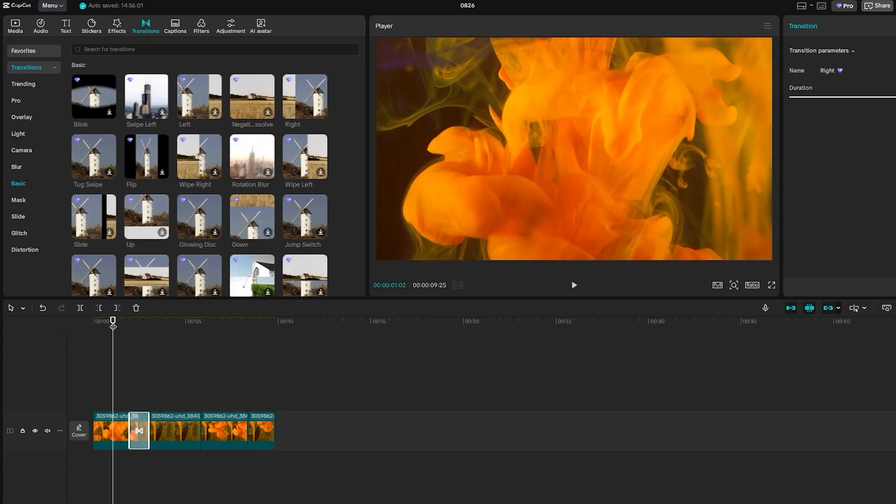
pyautogui.press('space')
pyautogui.press('space')
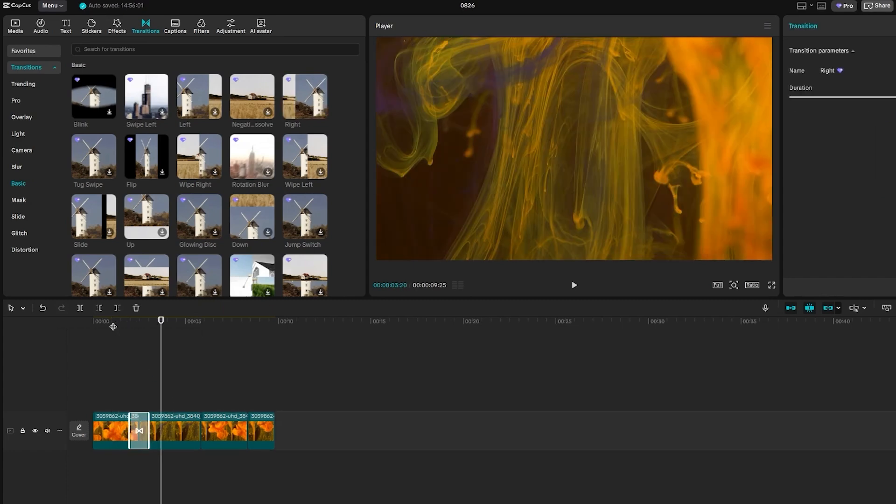
# Step: Add a default text clip above the video track starting at about 2 seconds
pyautogui.moveTo(161, 321); pyautogui.dragTo(129, 321)
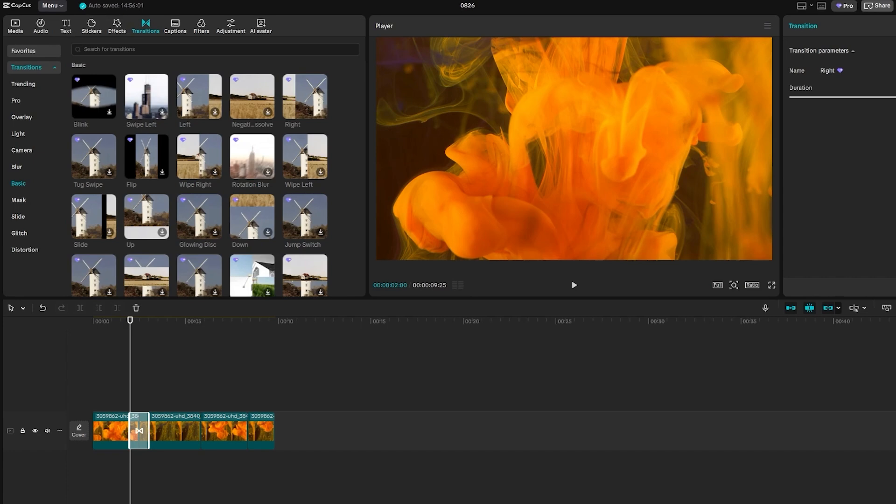
pyautogui.click(66, 26)
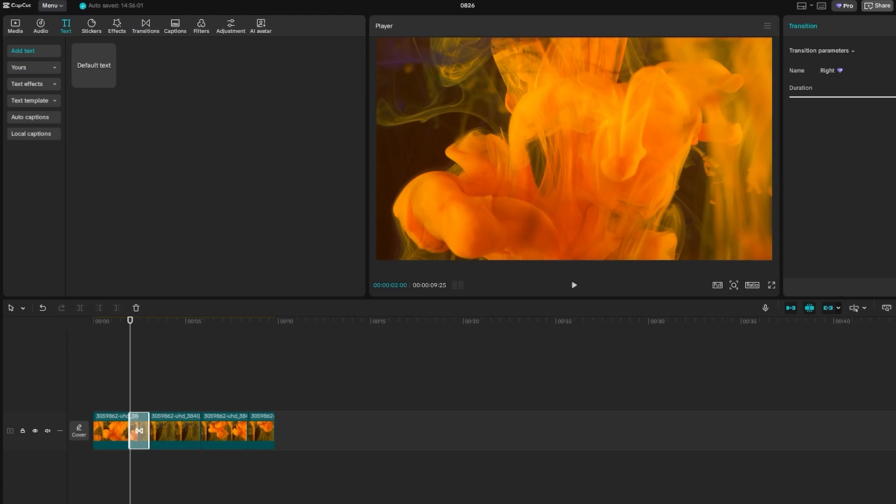
pyautogui.click(99, 71)
pyautogui.moveTo(99, 71); pyautogui.dragTo(136, 405)
pyautogui.click(152, 323)
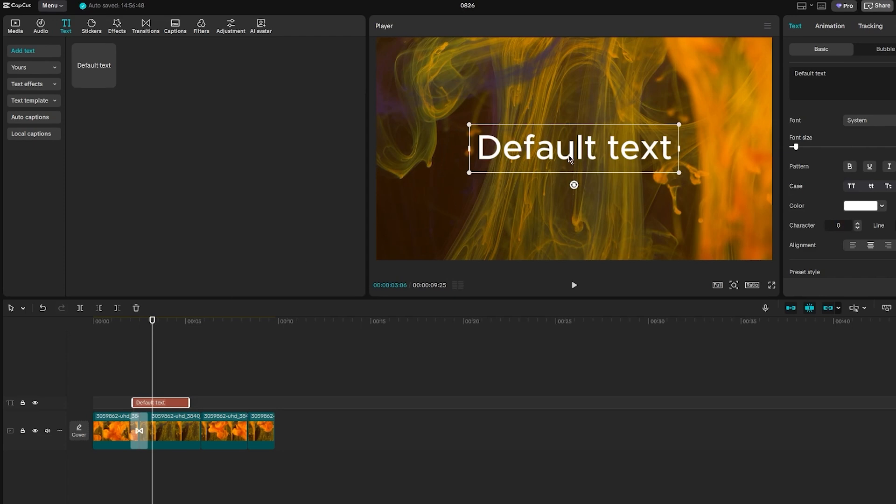
# Step: Replace the text with "bjhjg" and set its font size to 51
pyautogui.doubleClick(611, 149)
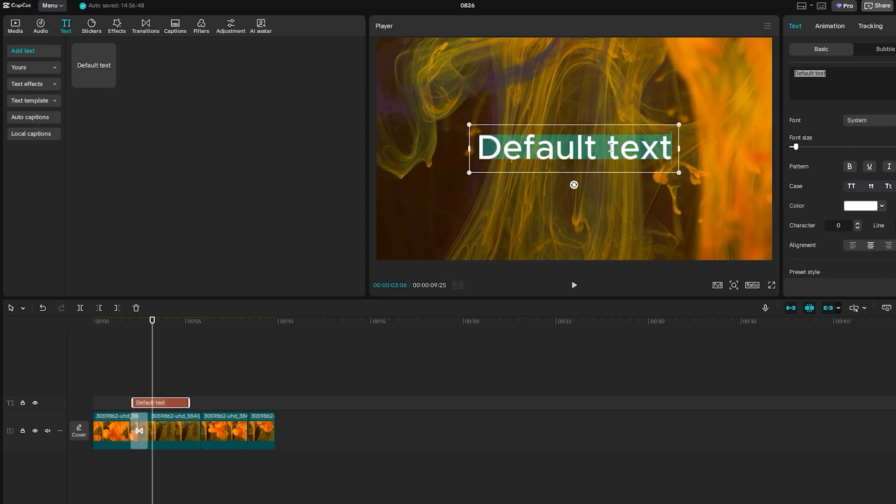
pyautogui.write('bjhjg')
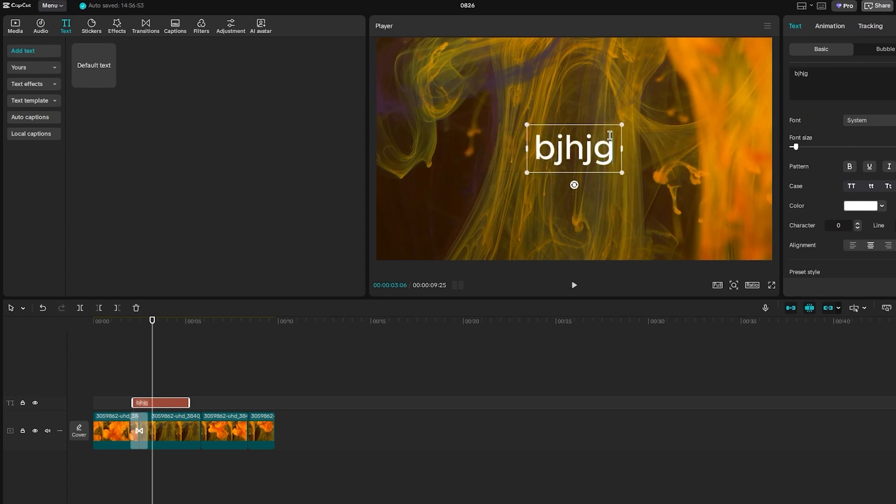
pyautogui.moveTo(610, 135); pyautogui.dragTo(537, 150)
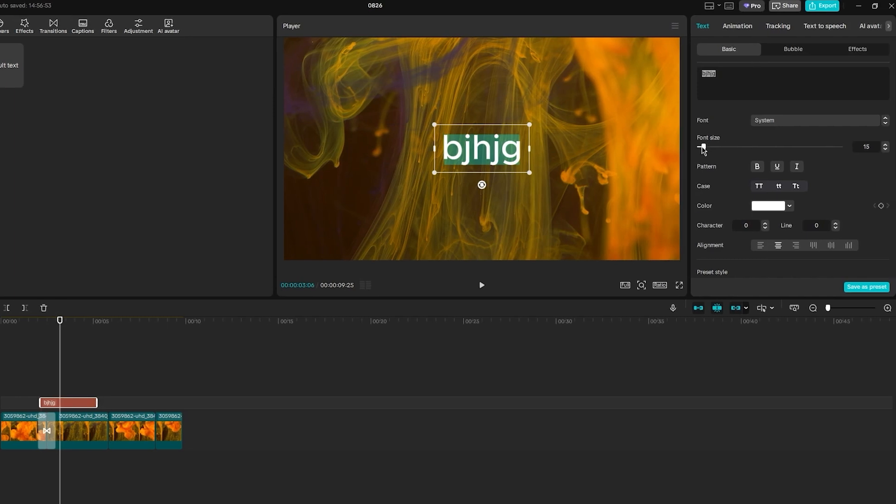
pyautogui.moveTo(703, 148)
pyautogui.mouseDown()
pyautogui.moveTo(729, 149)
pyautogui.moveTo(721, 148)
pyautogui.mouseUp()
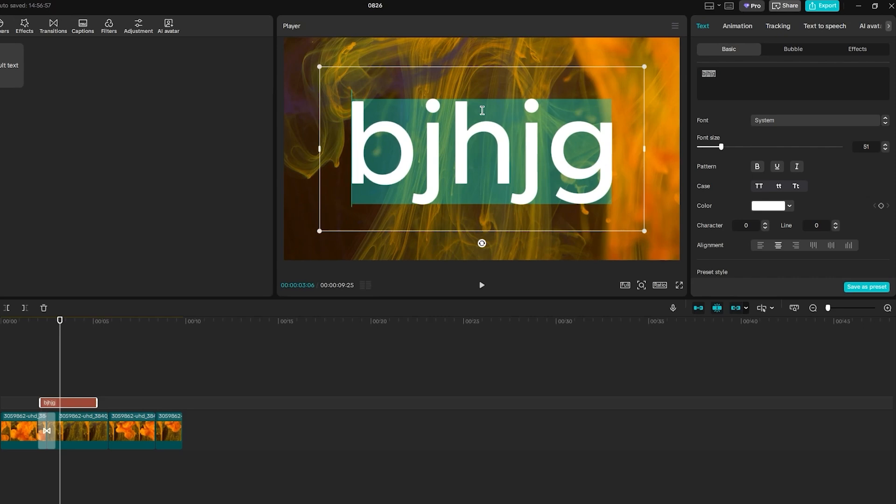
# Step: Make the text bold, trying underline and italic and switching them back off
pyautogui.click(756, 169)
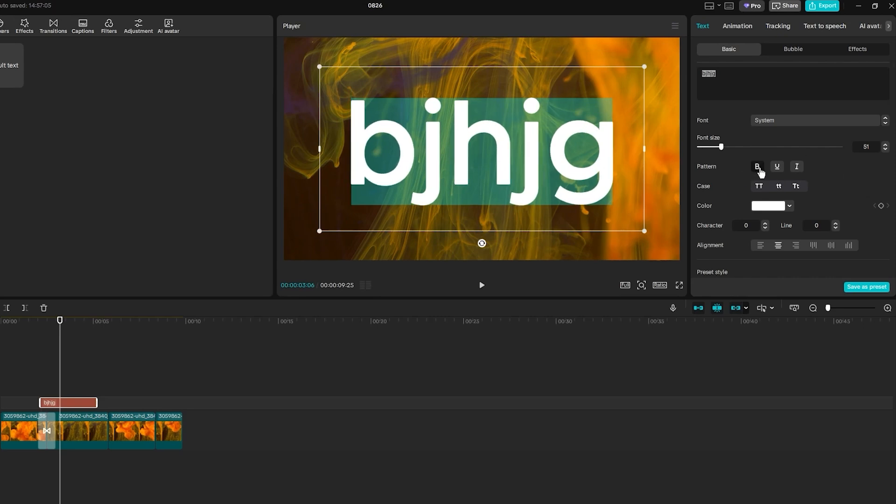
pyautogui.click(777, 169)
pyautogui.click(796, 169)
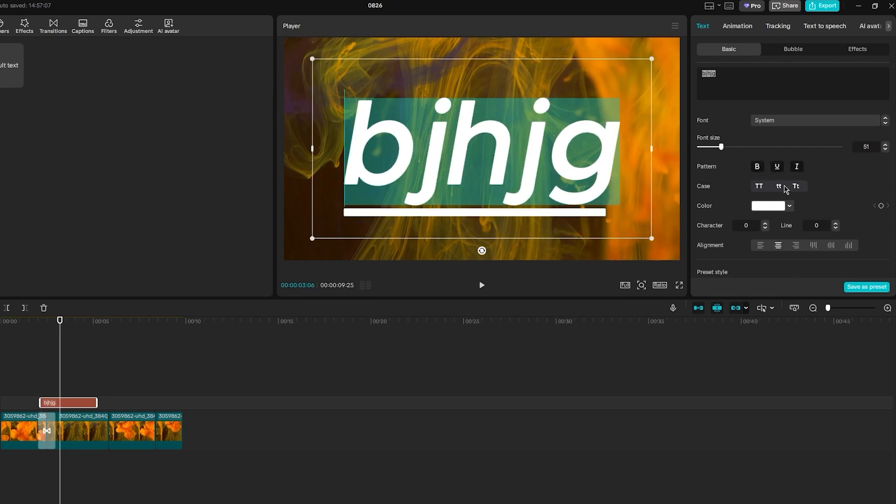
pyautogui.click(797, 169)
pyautogui.click(776, 168)
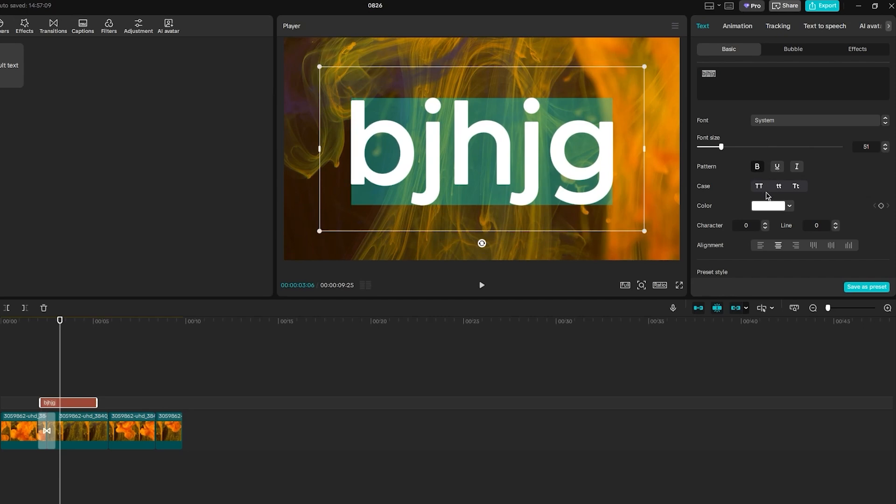
# Step: Set the text case to all uppercase after trying the other case options
pyautogui.click(795, 187)
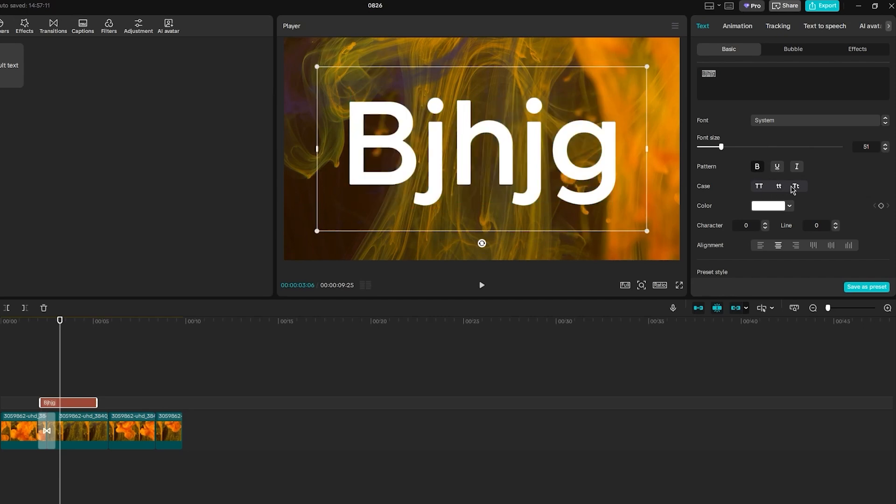
pyautogui.click(759, 187)
pyautogui.click(779, 187)
pyautogui.click(795, 187)
pyautogui.click(760, 187)
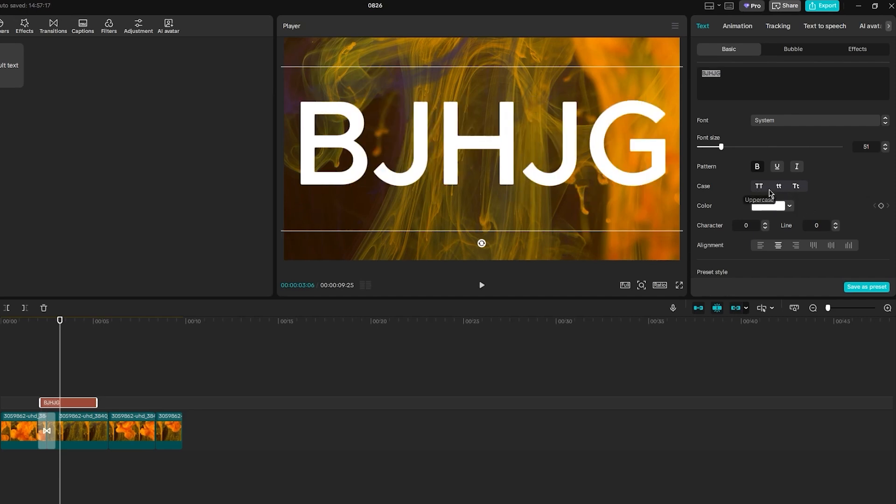
# Step: Change the text colour to light yellow FFE373 after trying several orange swatches
pyautogui.click(789, 206)
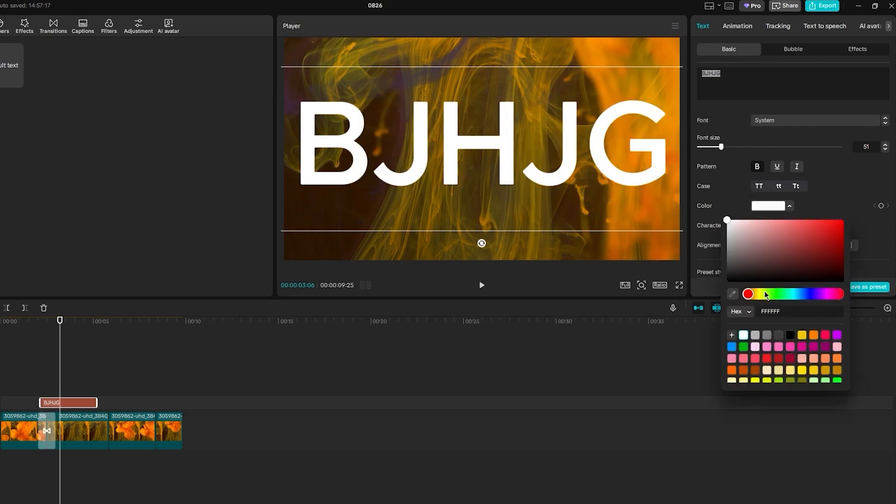
pyautogui.click(813, 335)
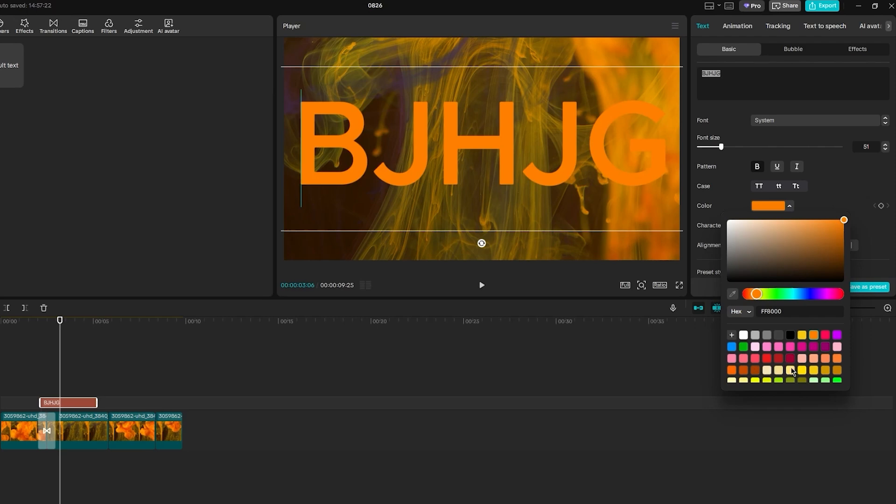
pyautogui.click(814, 371)
pyautogui.click(825, 359)
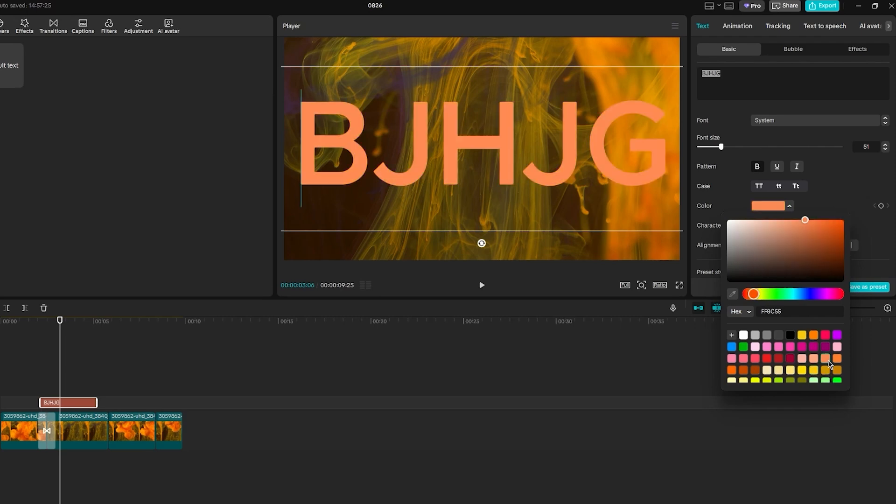
pyautogui.click(813, 358)
pyautogui.click(732, 370)
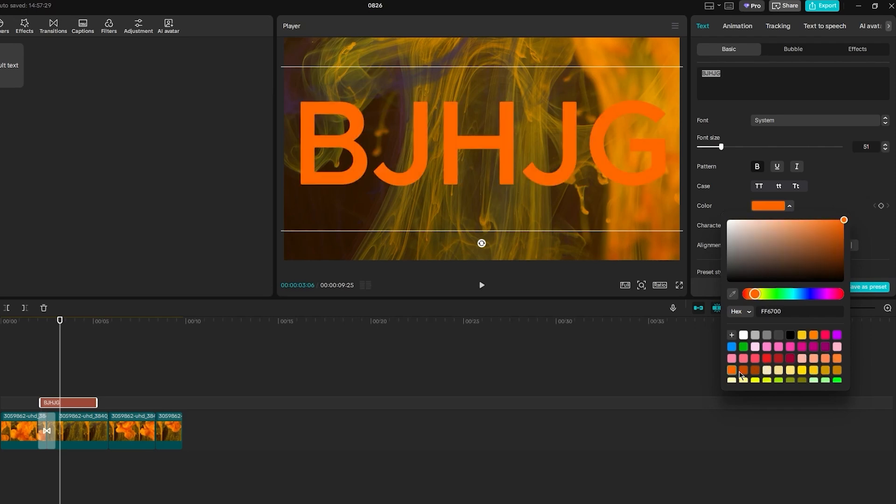
pyautogui.click(802, 372)
pyautogui.click(790, 372)
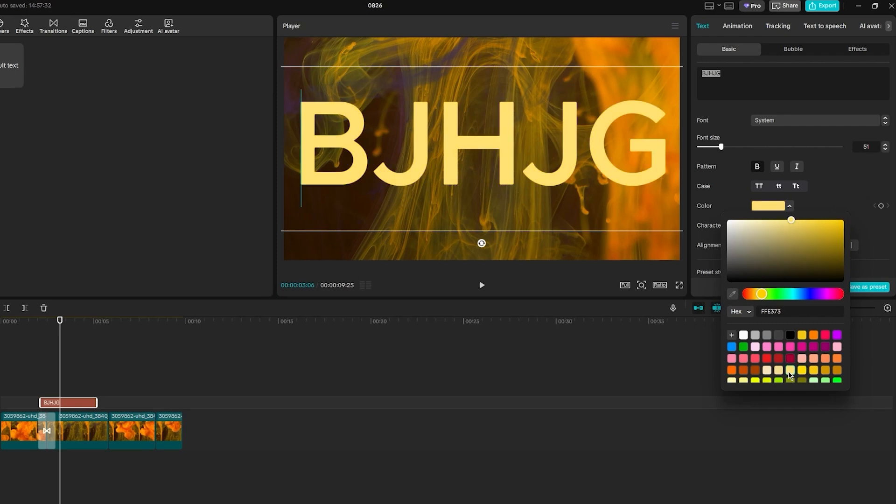
pyautogui.click(658, 348)
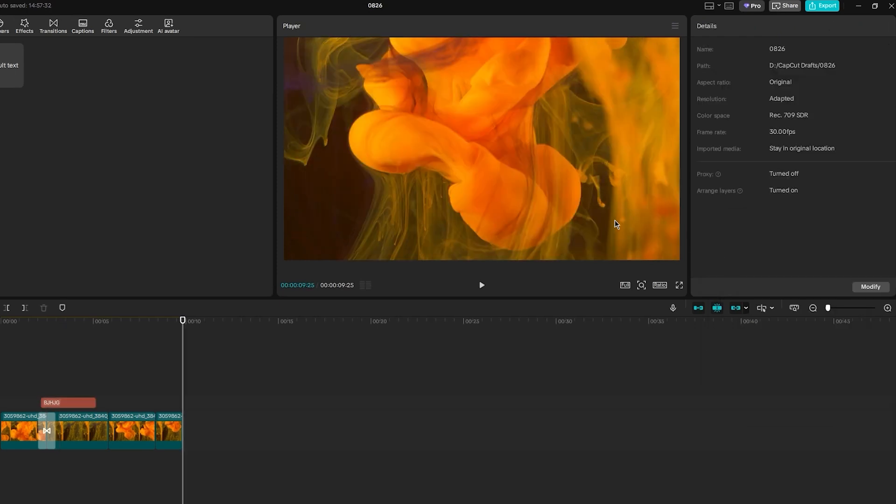
# Step: Apply the yellow preset style with a red drop shadow to the text clip
pyautogui.click(74, 402)
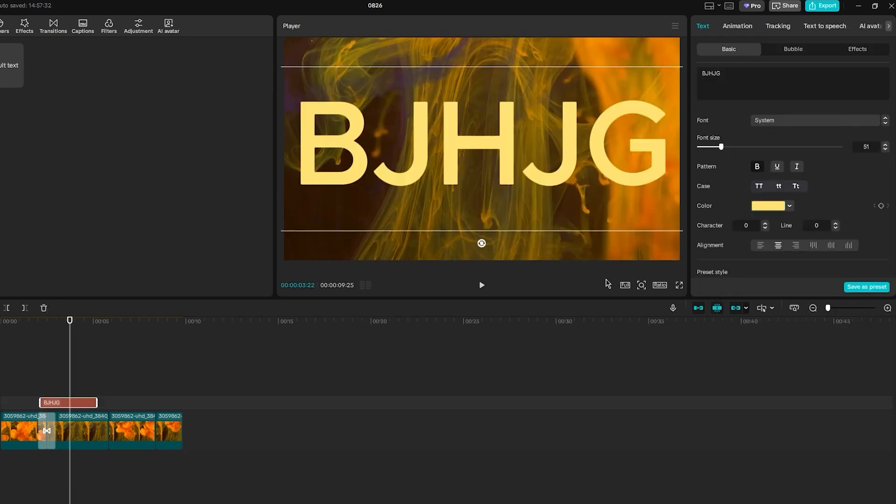
pyautogui.scroll(-5, 824, 210)
pyautogui.scroll(4, 821, 215)
pyautogui.scroll(-1, 812, 238)
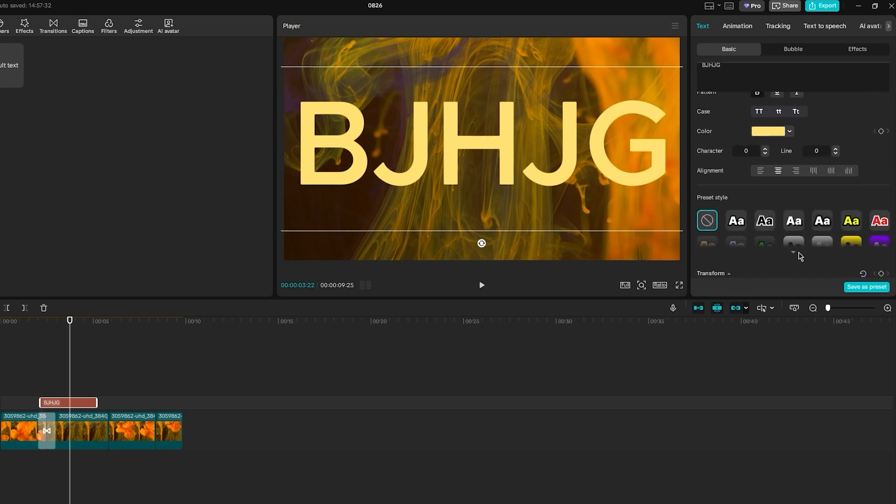
pyautogui.scroll(-2, 828, 238)
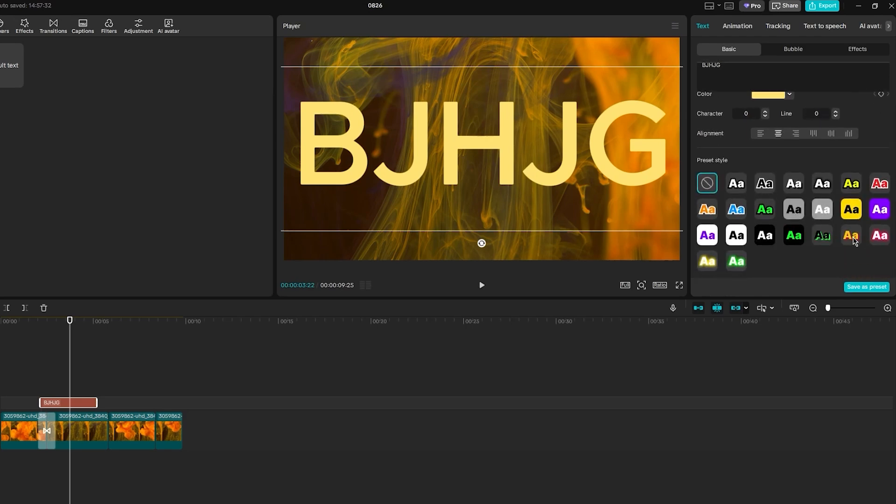
pyautogui.click(852, 237)
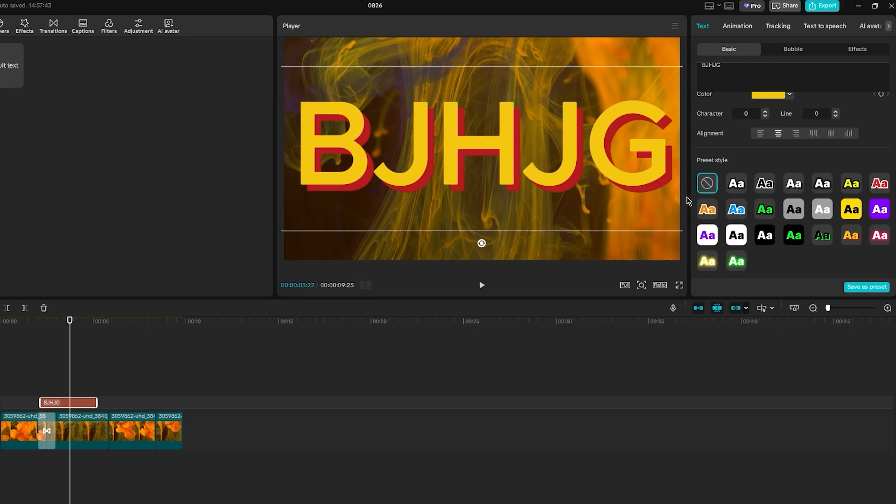
# Step: Try adding a black stroke to the text, reduce its thickness to 0 and switch it off
pyautogui.scroll(-5, 815, 237)
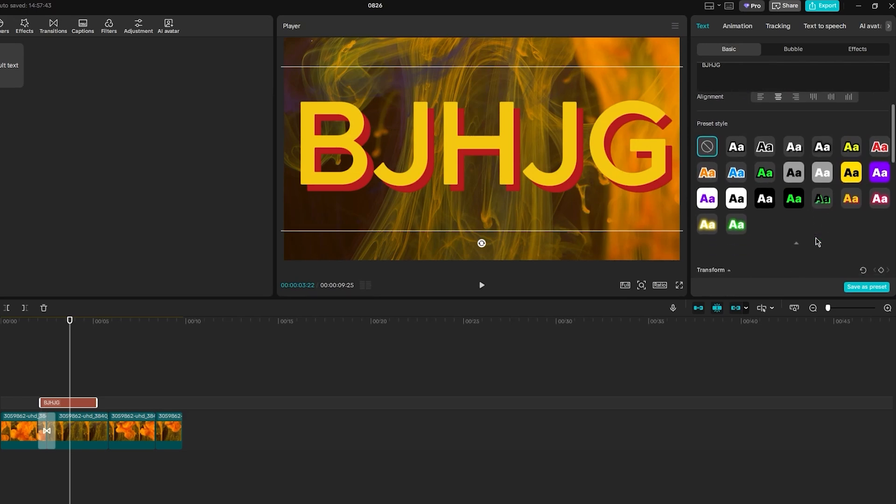
pyautogui.scroll(-3, 814, 237)
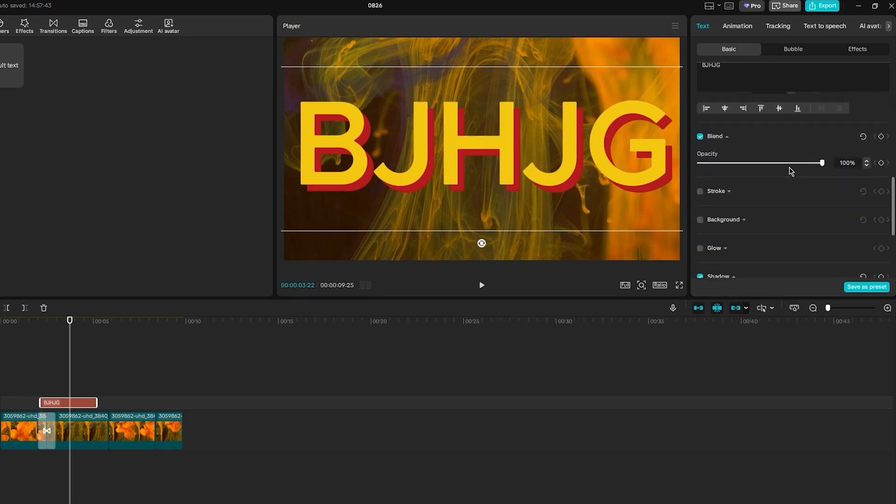
pyautogui.scroll(3, 789, 173)
pyautogui.scroll(-5, 788, 188)
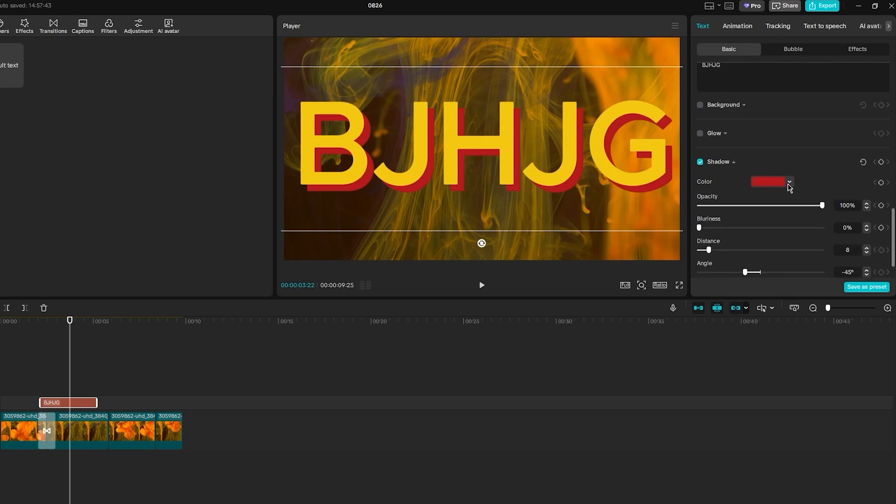
pyautogui.click(700, 115)
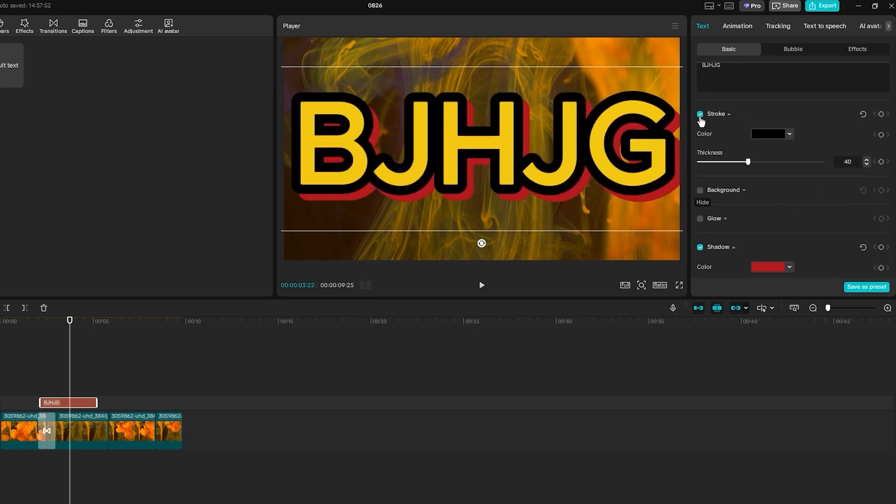
pyautogui.moveTo(748, 162)
pyautogui.mouseDown()
pyautogui.moveTo(701, 167)
pyautogui.moveTo(816, 163)
pyautogui.moveTo(686, 167)
pyautogui.mouseUp()
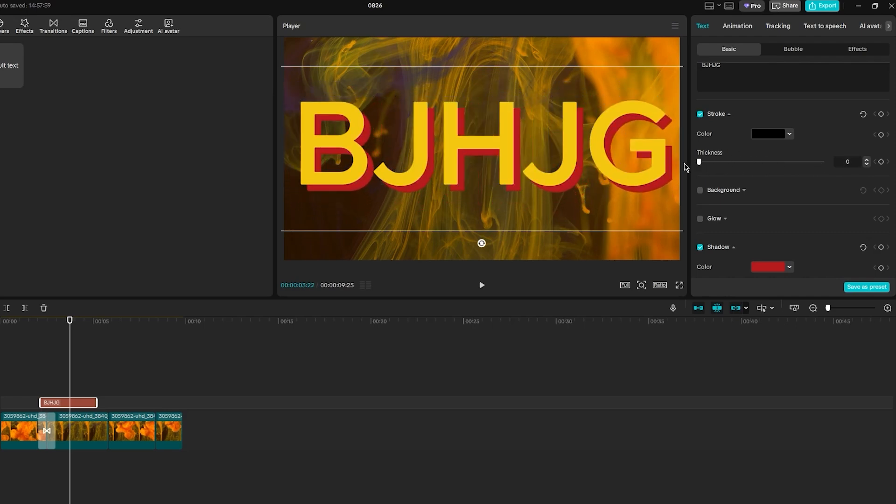
pyautogui.click(700, 114)
# Step: Try adding a background behind the text, then switch it off
pyautogui.click(700, 190)
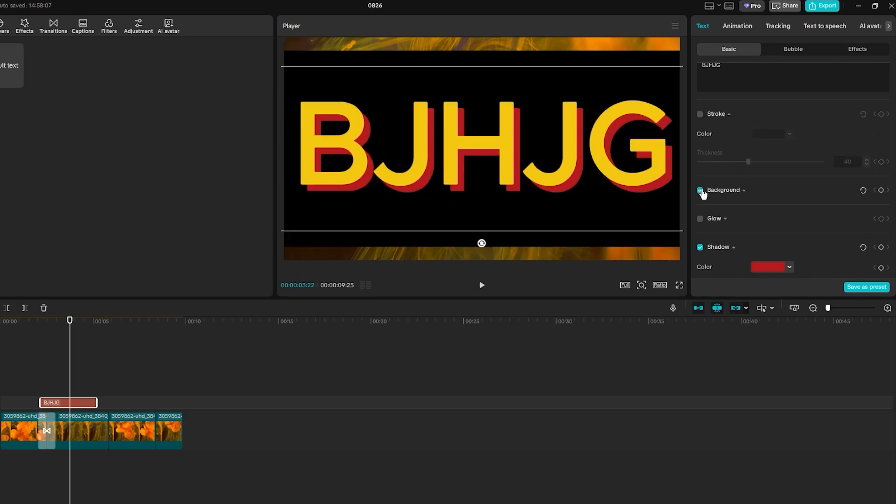
pyautogui.scroll(-2, 741, 195)
pyautogui.scroll(-3, 774, 163)
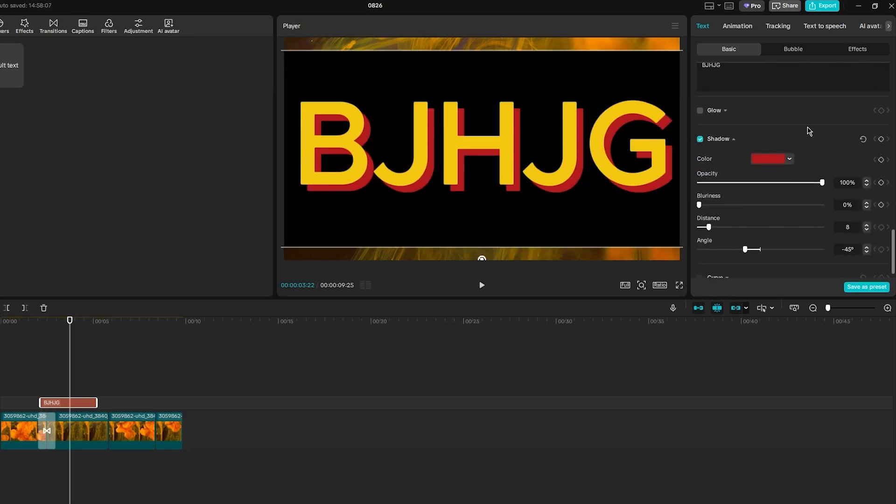
pyautogui.scroll(5, 794, 142)
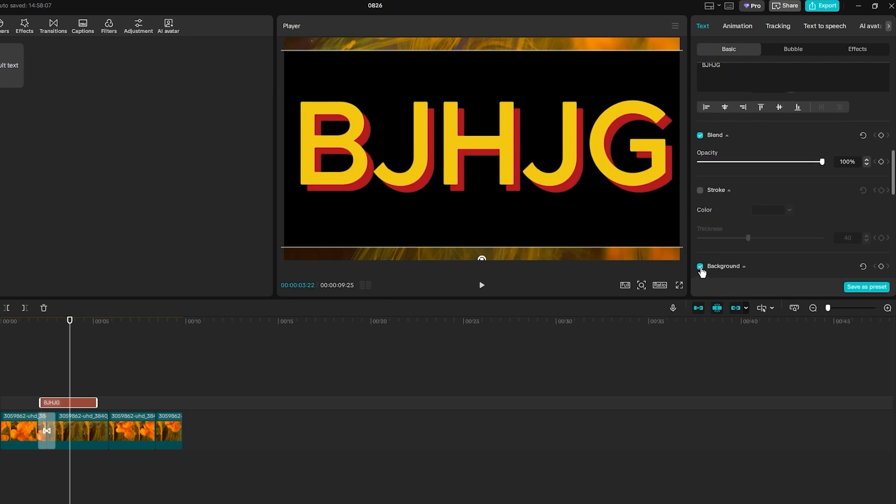
pyautogui.click(700, 265)
# Step: Toggle the text shadow off and on and change its colour to bright red
pyautogui.scroll(-2, 738, 161)
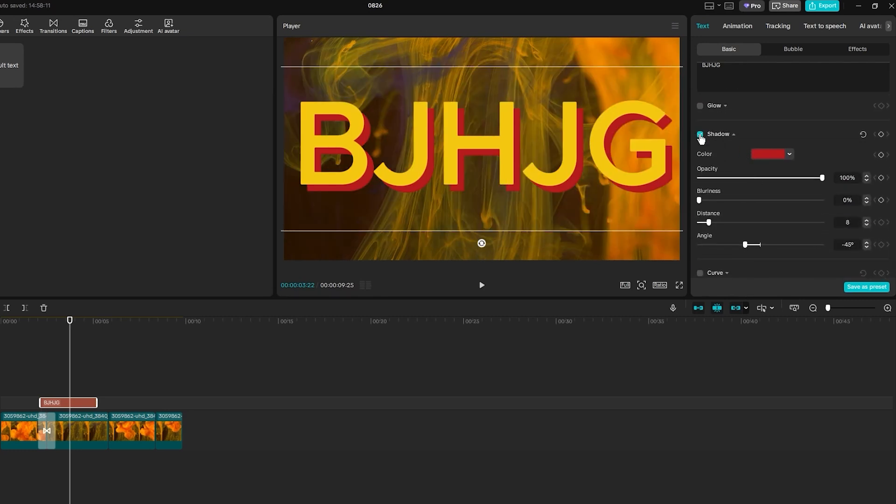
pyautogui.click(699, 135)
pyautogui.click(701, 134)
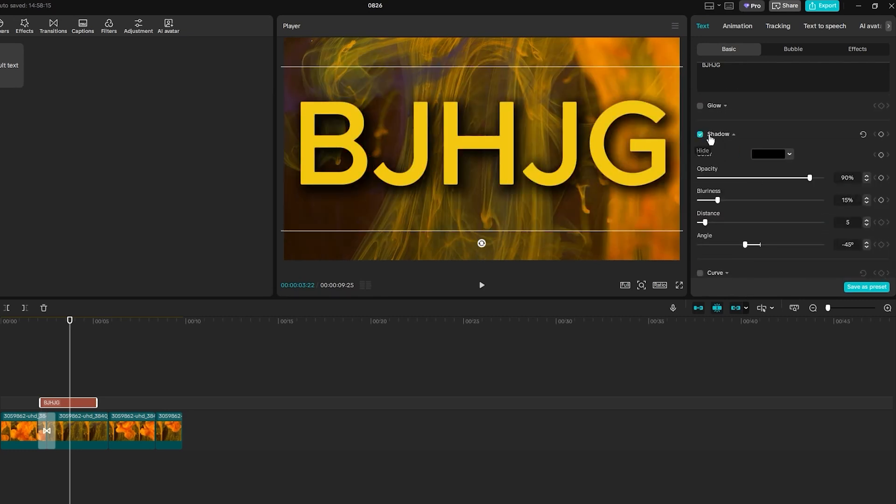
pyautogui.click(789, 154)
pyautogui.moveTo(824, 184); pyautogui.dragTo(879, 147)
pyautogui.click(869, 152)
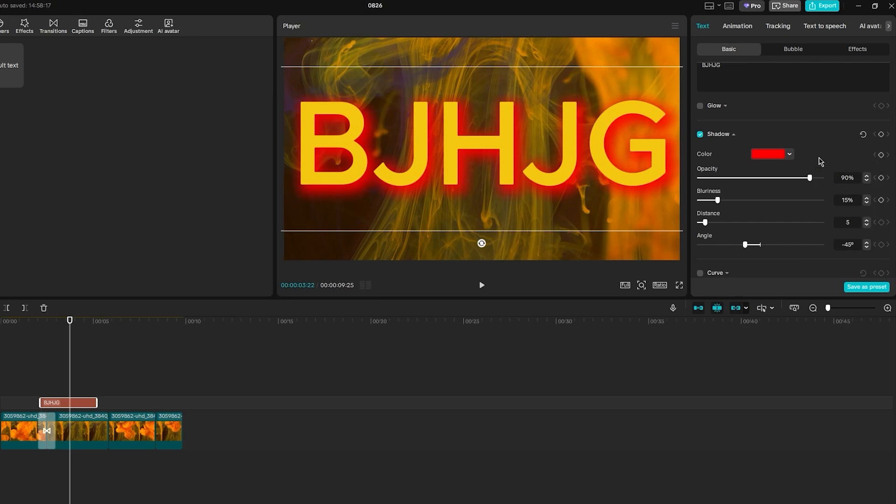
# Step: Set the shadow opacity to 72%
pyautogui.moveTo(810, 178); pyautogui.dragTo(785, 178)
pyautogui.click(789, 154)
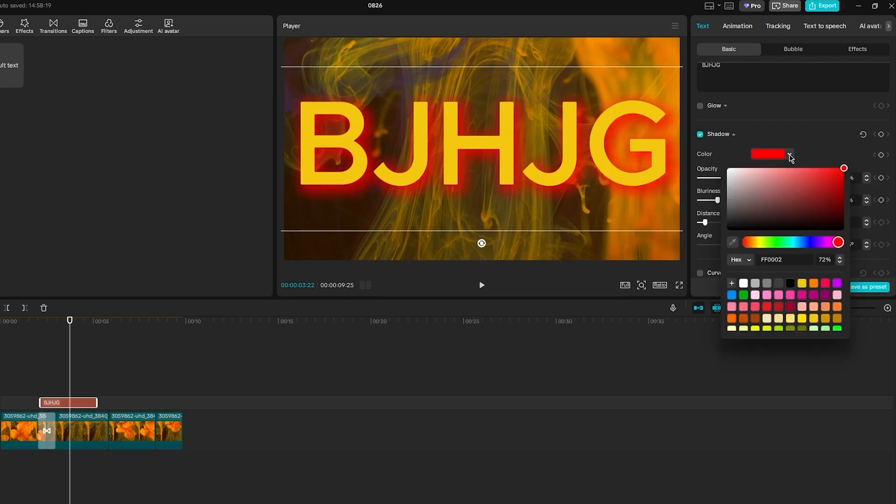
pyautogui.click(838, 157)
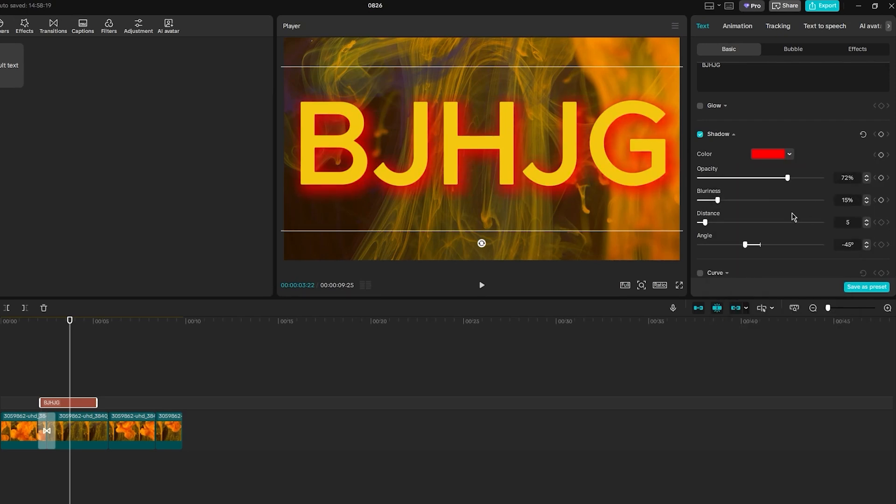
# Step: Set the text shadow's angle to about -8° and its blurriness to 0%
pyautogui.scroll(-1, 792, 216)
pyautogui.moveTo(746, 235)
pyautogui.mouseDown()
pyautogui.moveTo(820, 235)
pyautogui.moveTo(759, 235)
pyautogui.mouseUp()
pyautogui.moveTo(717, 191); pyautogui.dragTo(719, 219)
pyautogui.moveTo(714, 217); pyautogui.dragTo(705, 217)
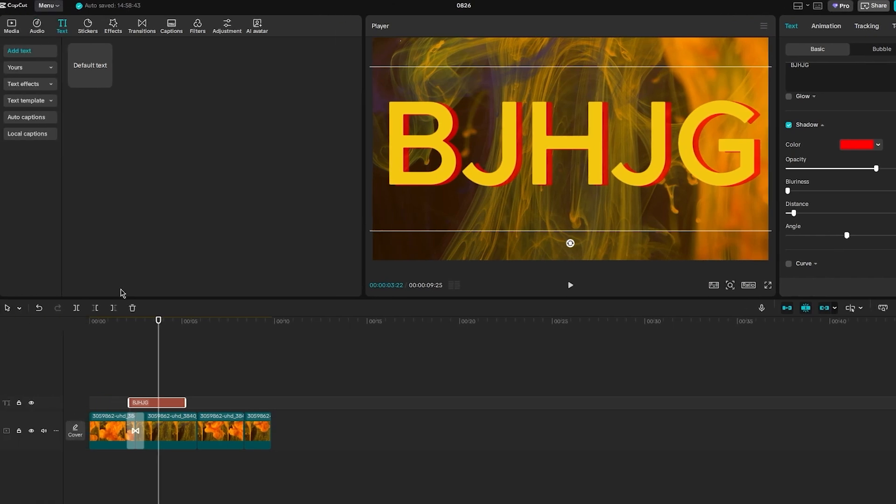
# Step: Keyframe the text's blend opacity at 100% near its start and 0% at about 4 seconds to fade it out
pyautogui.moveTo(157, 327); pyautogui.dragTo(130, 325)
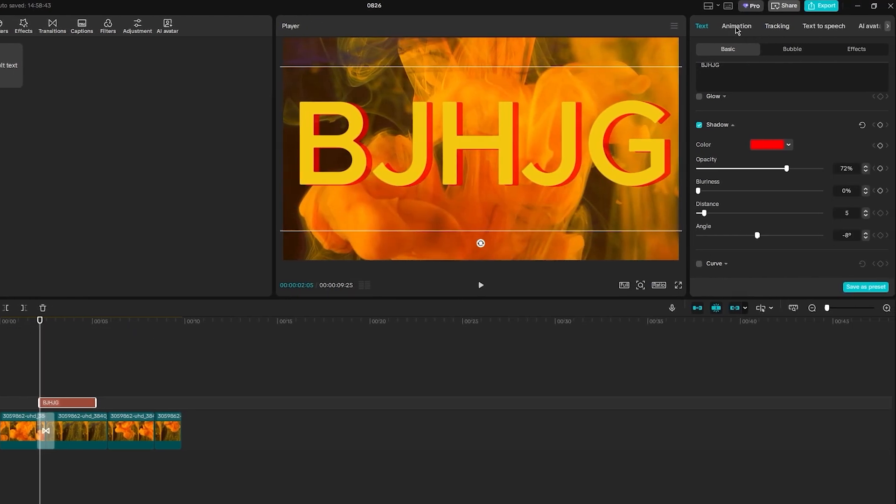
pyautogui.scroll(8, 765, 107)
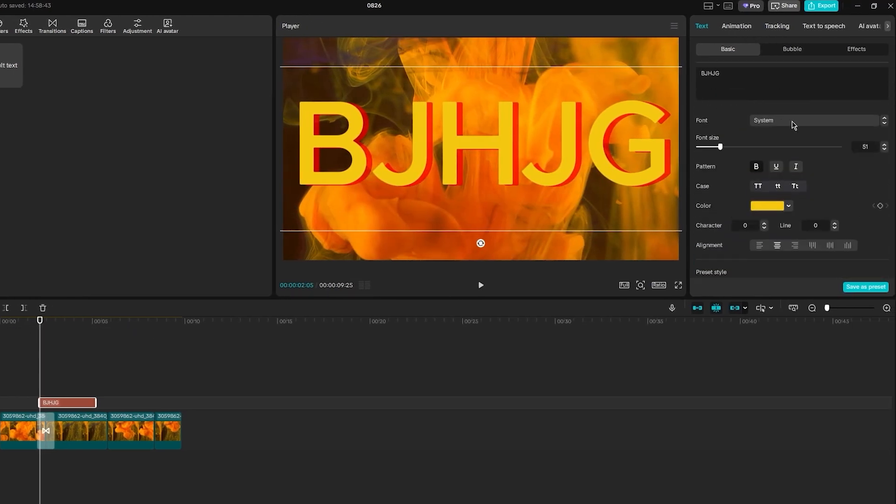
pyautogui.scroll(-8, 802, 155)
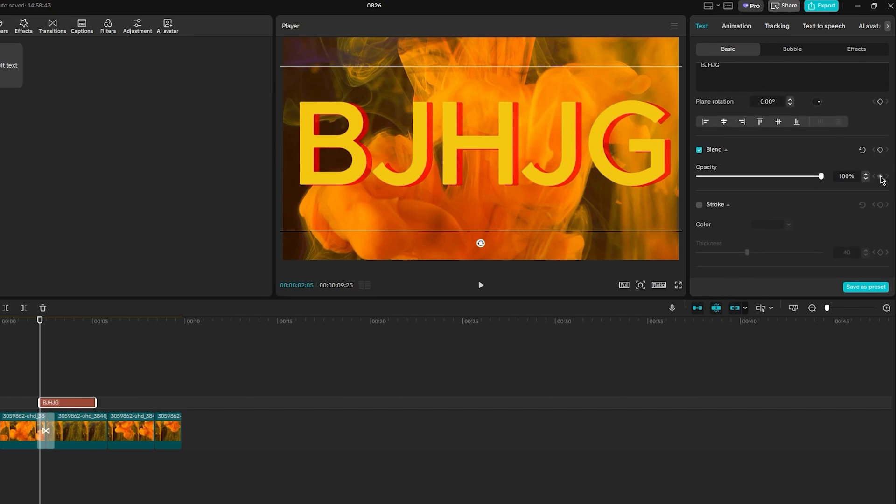
pyautogui.click(880, 177)
pyautogui.moveTo(62, 326); pyautogui.dragTo(86, 326)
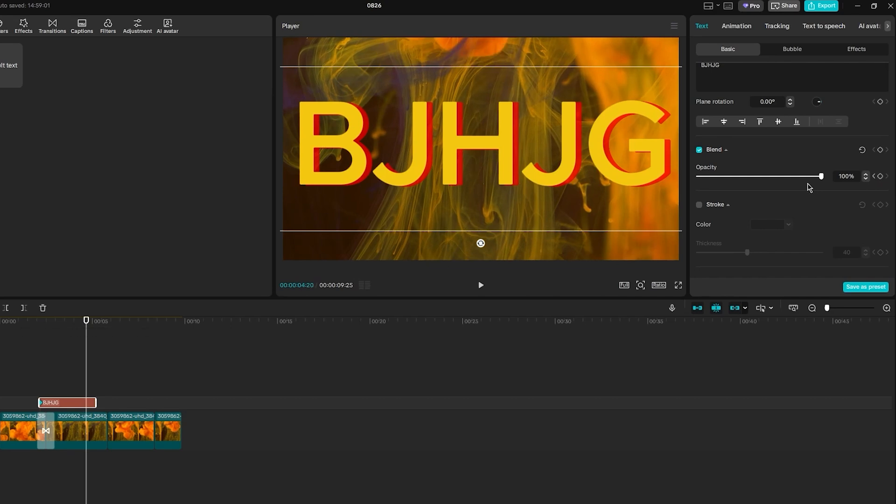
pyautogui.moveTo(820, 176); pyautogui.dragTo(672, 184)
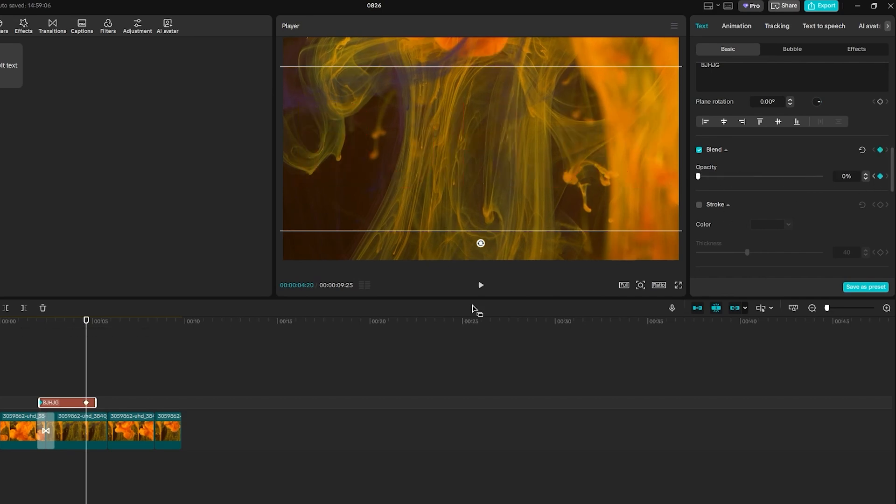
# Step: Play and scrub the timeline to preview the text fade-out
pyautogui.click(30, 321)
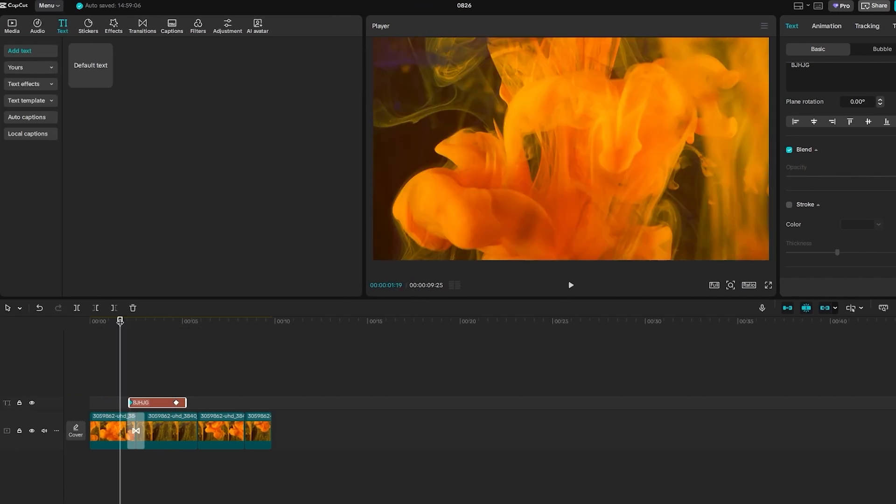
pyautogui.press('space')
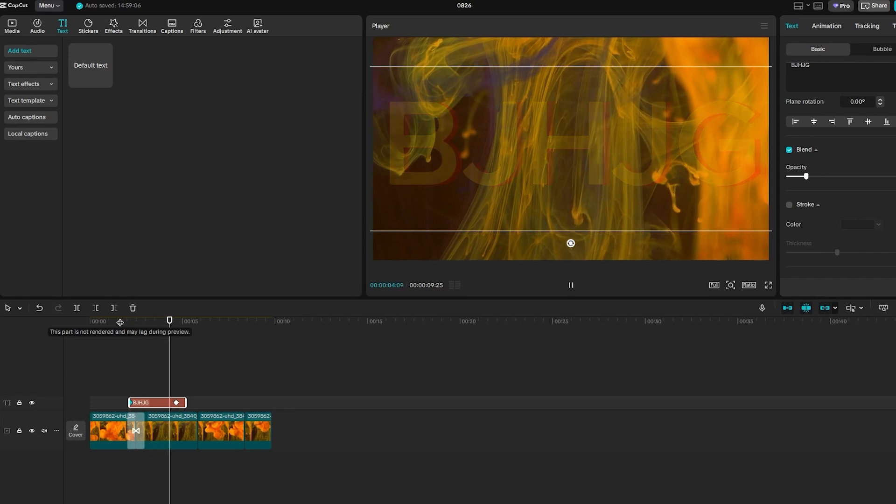
pyautogui.press('space')
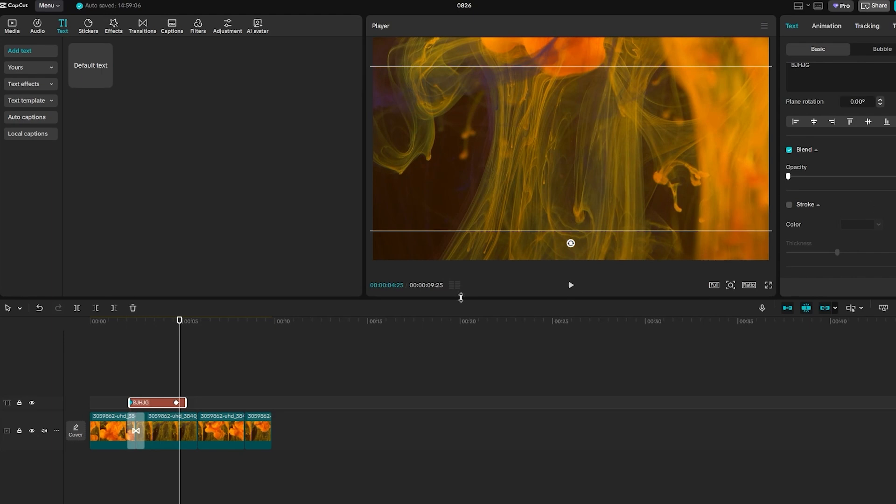
pyautogui.click(128, 323)
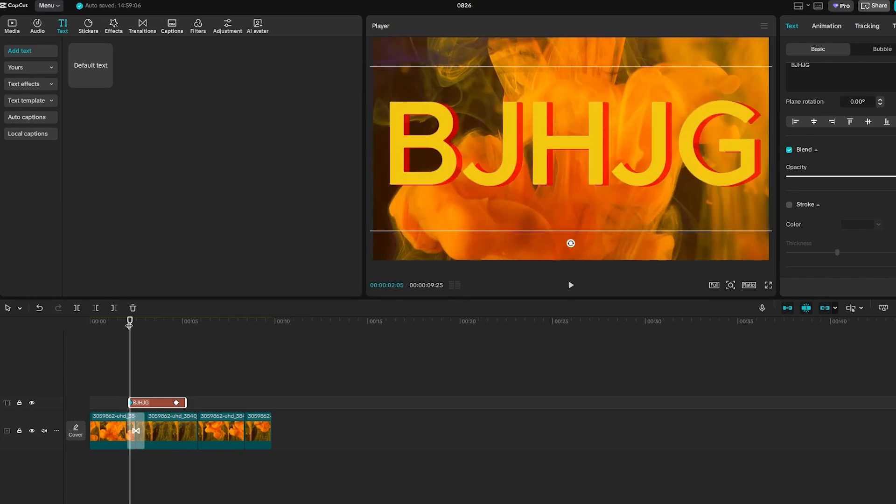
pyautogui.click(176, 322)
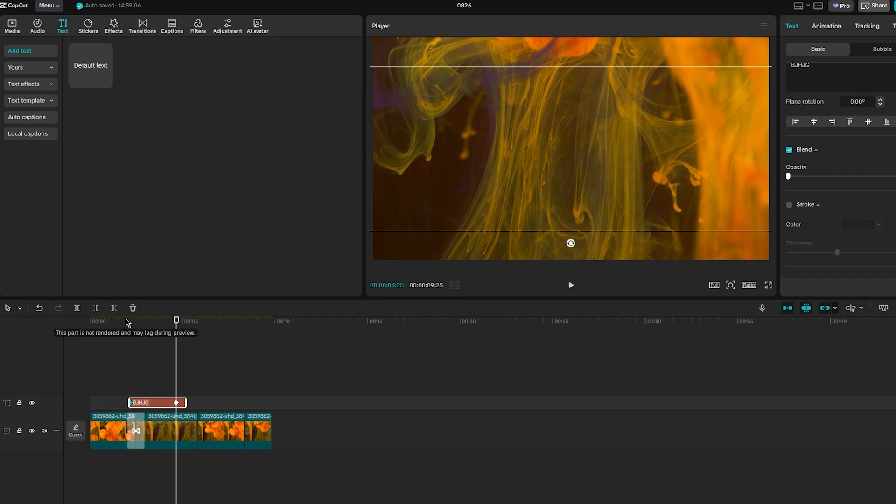
pyautogui.click(126, 322)
pyautogui.moveTo(105, 322); pyautogui.dragTo(138, 324)
pyautogui.moveTo(70, 322); pyautogui.dragTo(87, 322)
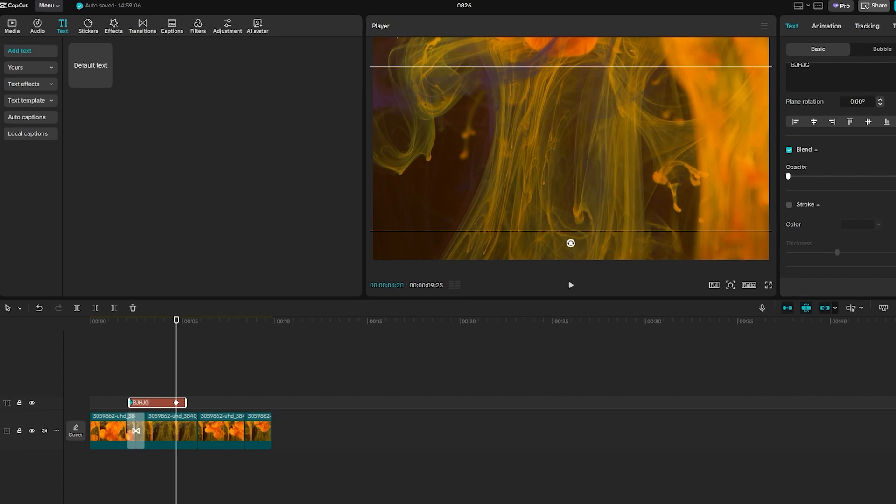
# Step: Add the Sicily filter from the Movies filters onto a track above the text, starting around 5 seconds
pyautogui.click(91, 32)
pyautogui.click(204, 30)
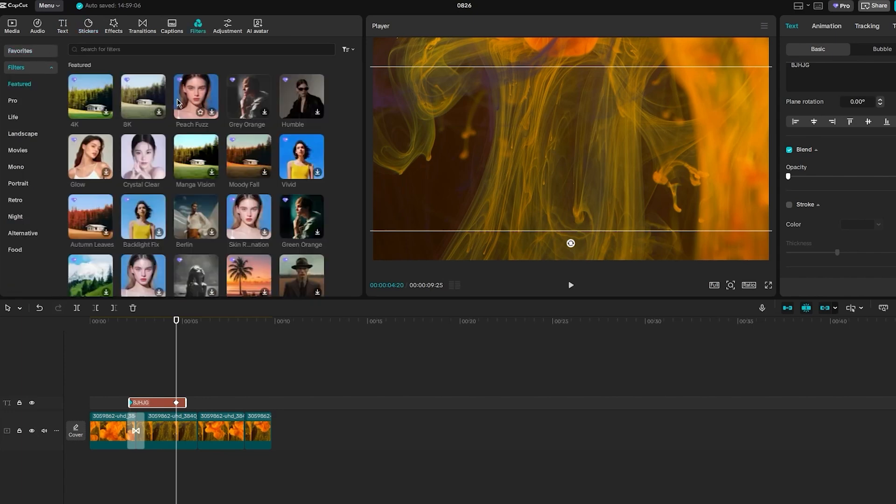
pyautogui.scroll(-5, 206, 140)
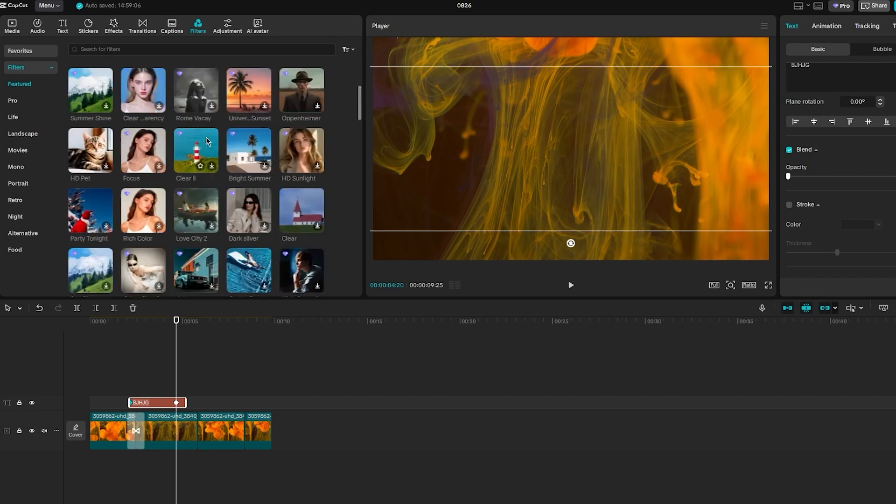
pyautogui.scroll(-2, 308, 160)
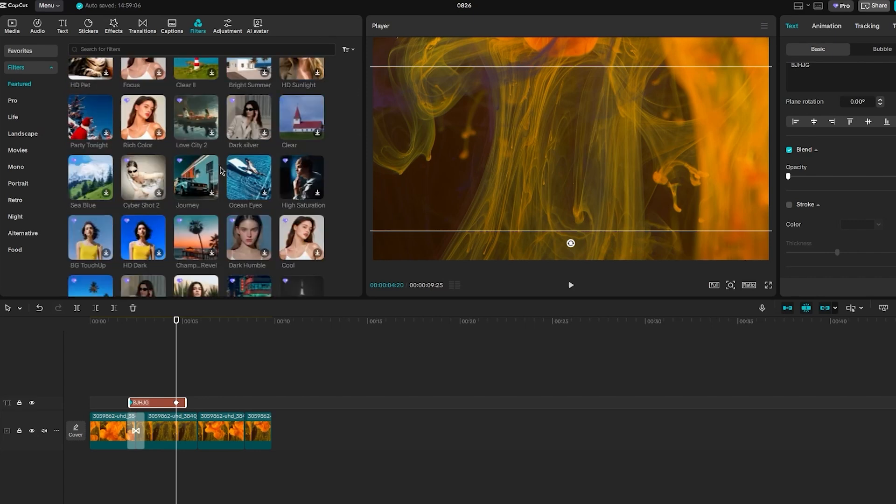
pyautogui.scroll(-4, 217, 172)
pyautogui.scroll(-2, 213, 172)
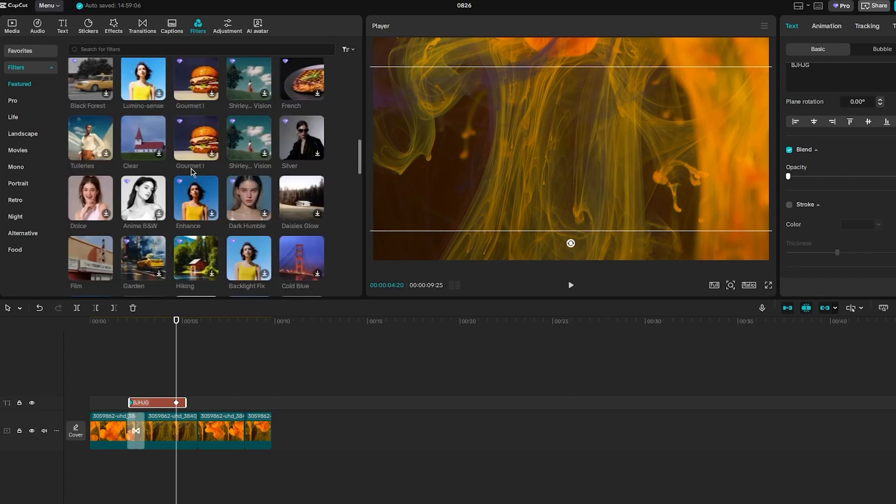
pyautogui.click(18, 151)
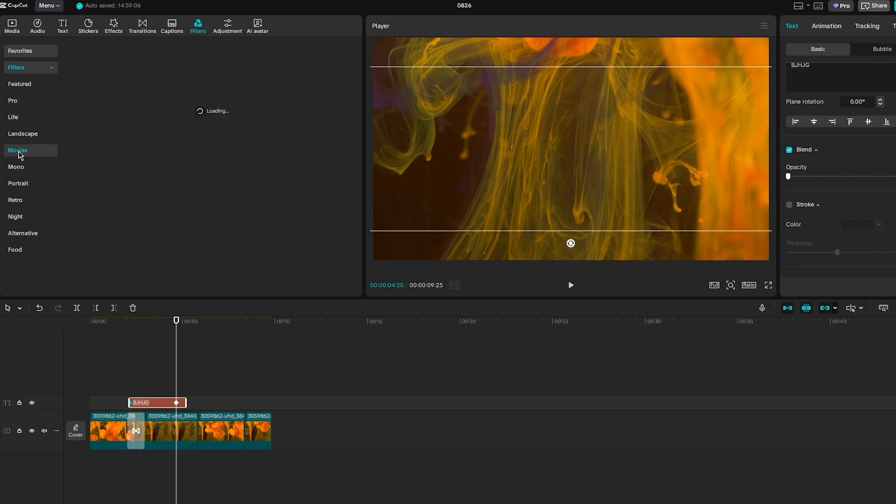
pyautogui.click(160, 96)
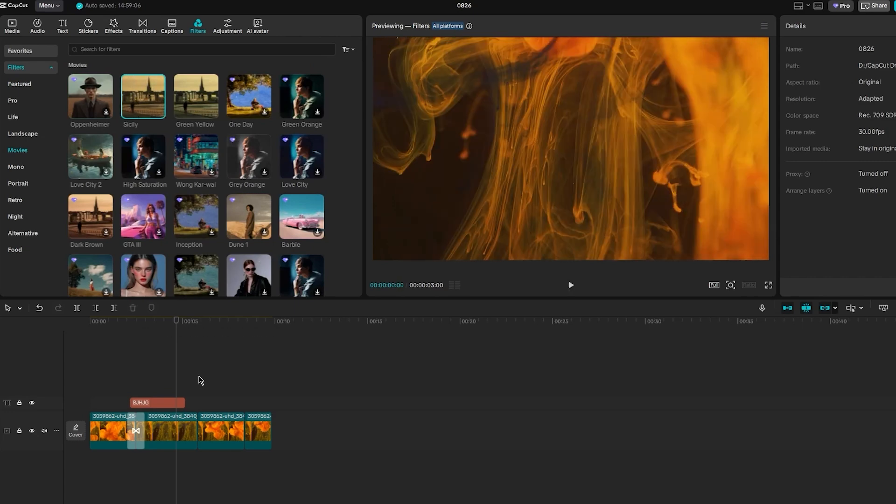
pyautogui.moveTo(124, 325); pyautogui.dragTo(213, 322)
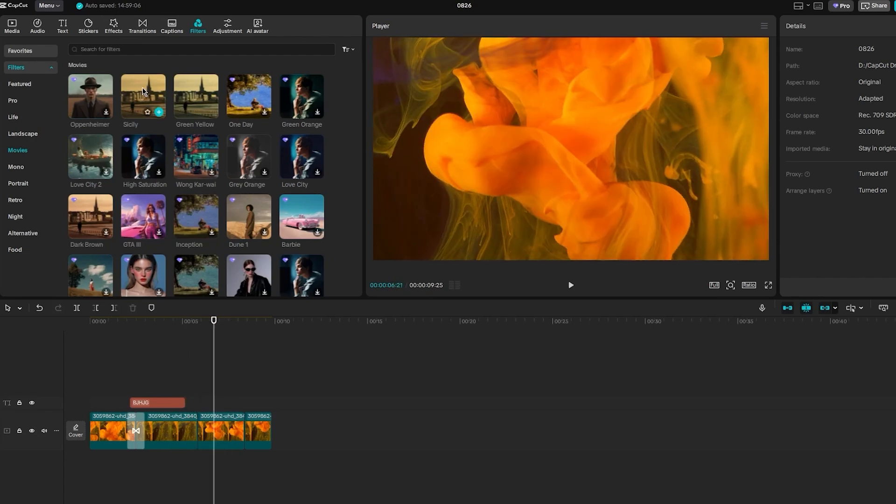
pyautogui.moveTo(157, 111); pyautogui.dragTo(201, 405)
pyautogui.moveTo(214, 322); pyautogui.dragTo(179, 321)
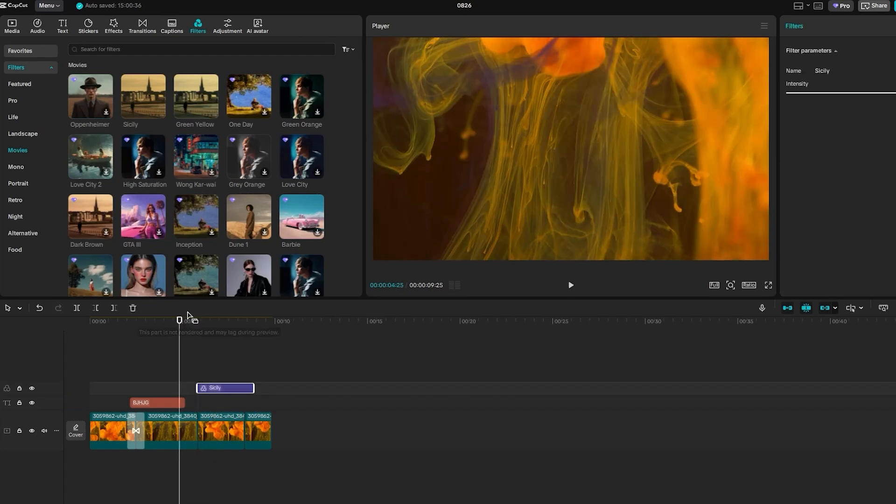
# Step: Add the GTA III filter on a new track right after the Sicily filter
pyautogui.scroll(-3, 154, 168)
pyautogui.scroll(3, 154, 168)
pyautogui.moveTo(150, 225); pyautogui.dragTo(256, 385)
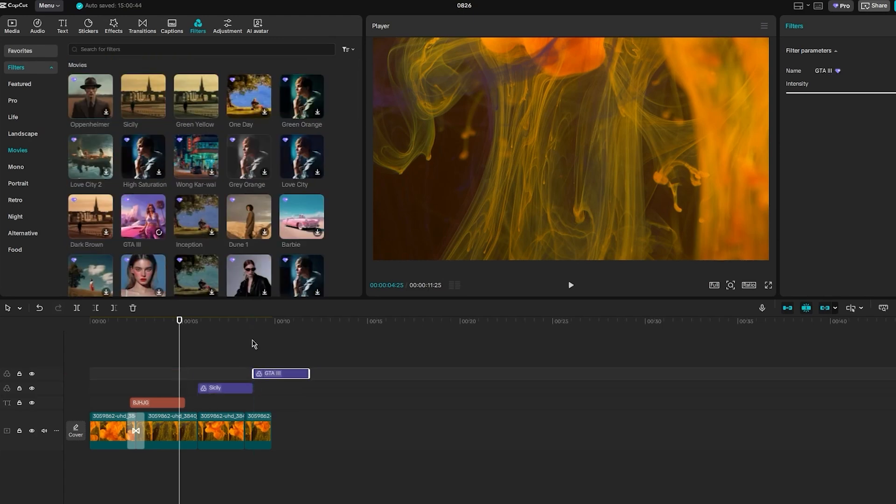
pyautogui.moveTo(251, 325); pyautogui.dragTo(268, 322)
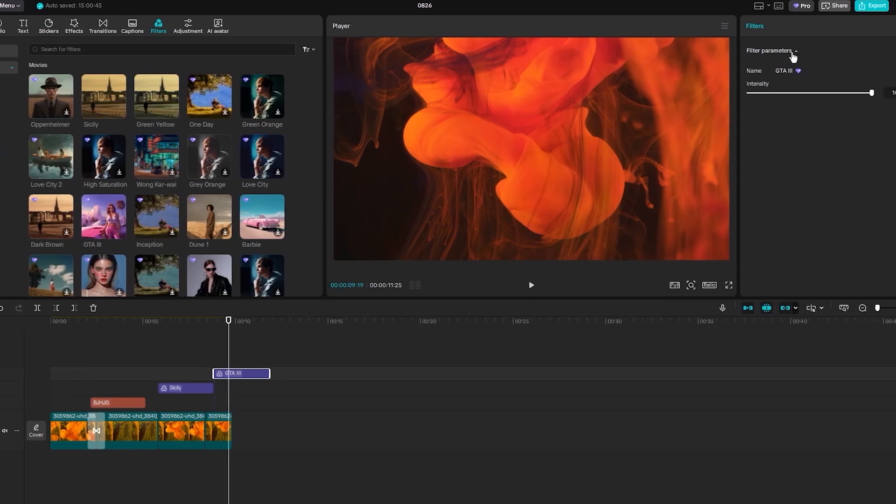
# Step: Select the second video clip, enable Chroma key under Remove BG and pick a colour from the player
pyautogui.click(834, 51)
pyautogui.click(69, 438)
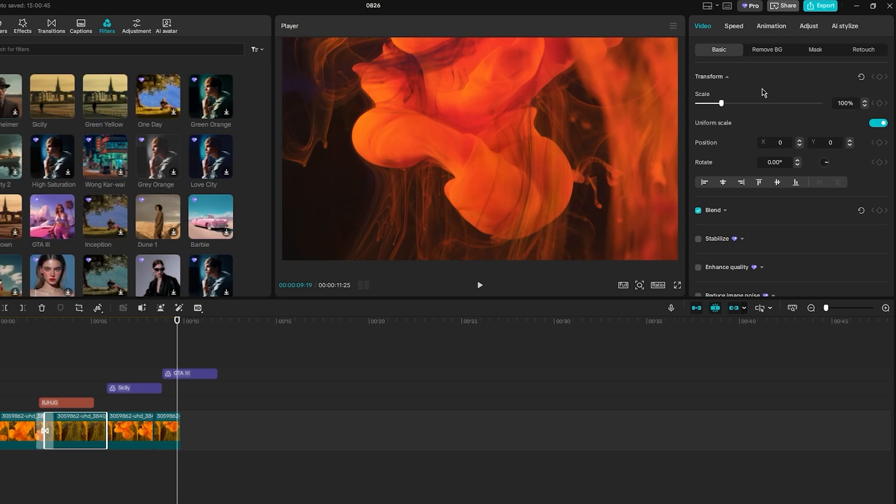
pyautogui.click(845, 56)
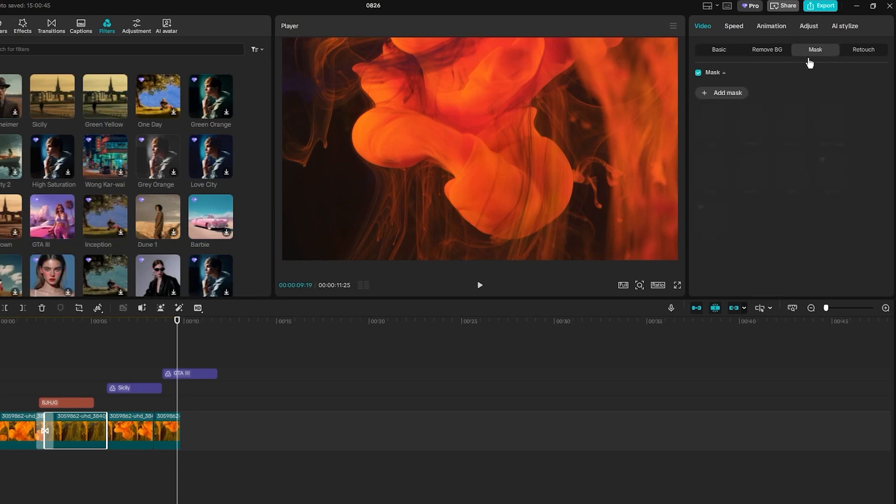
pyautogui.click(779, 53)
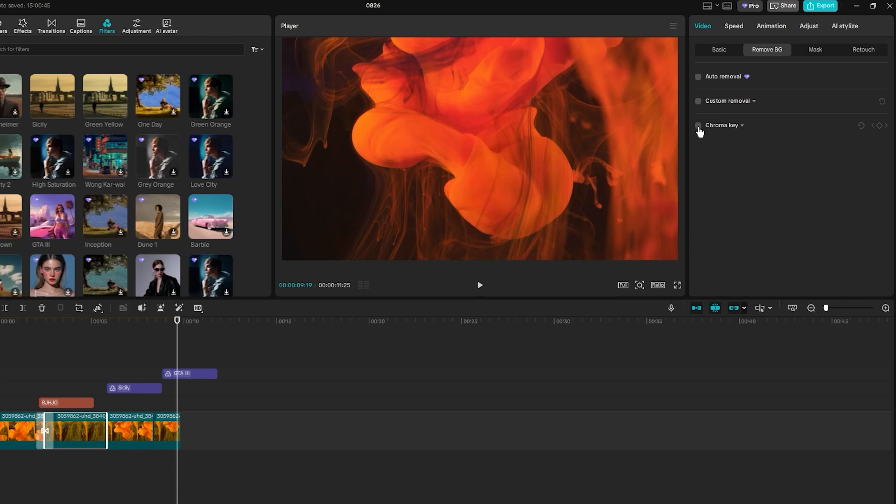
pyautogui.click(698, 126)
pyautogui.click(737, 144)
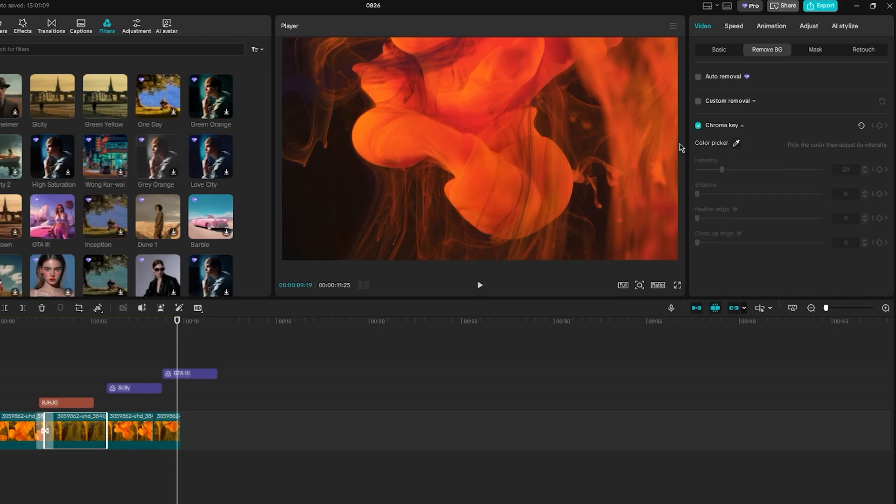
pyautogui.click(737, 144)
pyautogui.click(495, 99)
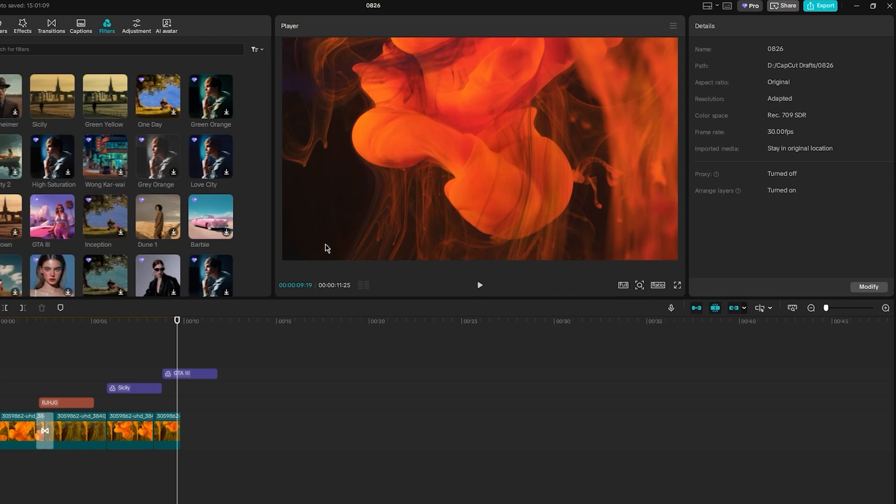